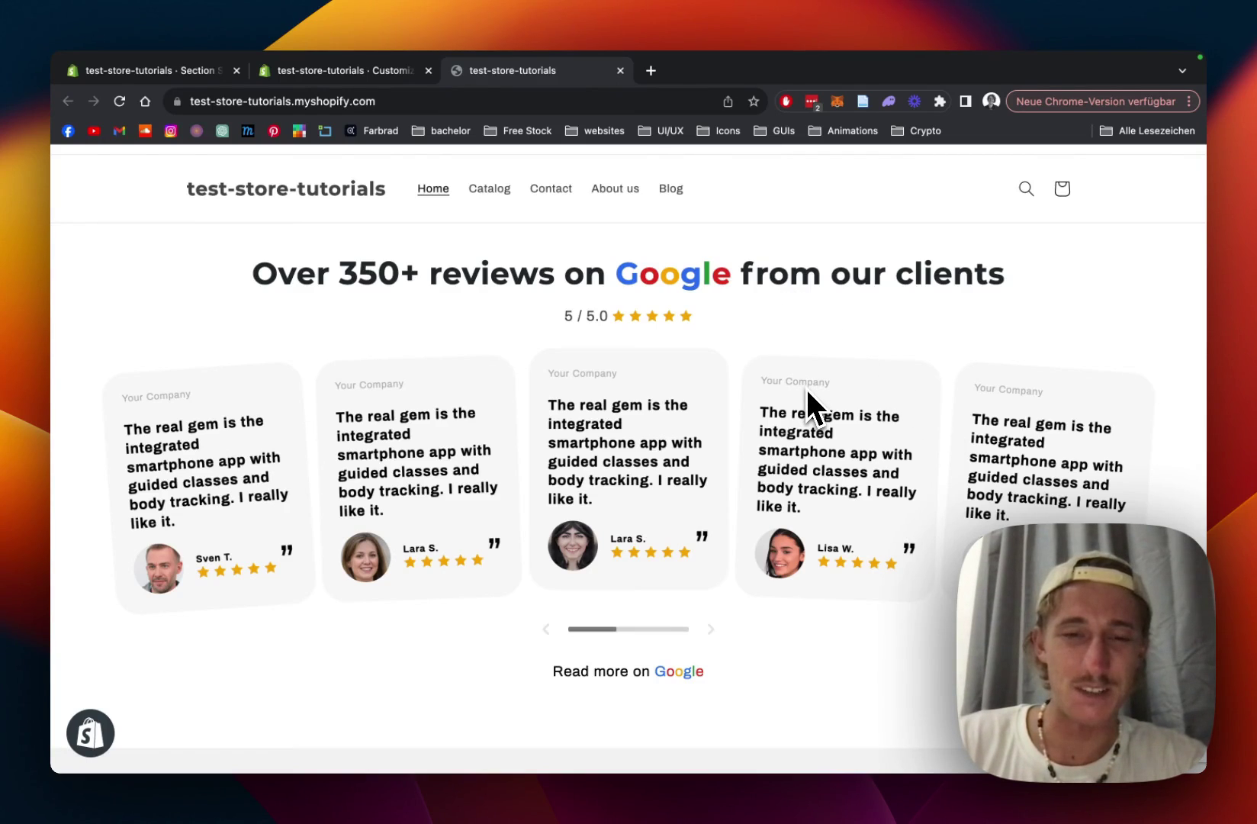
- Step the existing review carousel back and forth through its cards
{"action": "scroll", "coordinate": [483, 313], "scroll_direction": "up", "scroll_amount": 1}
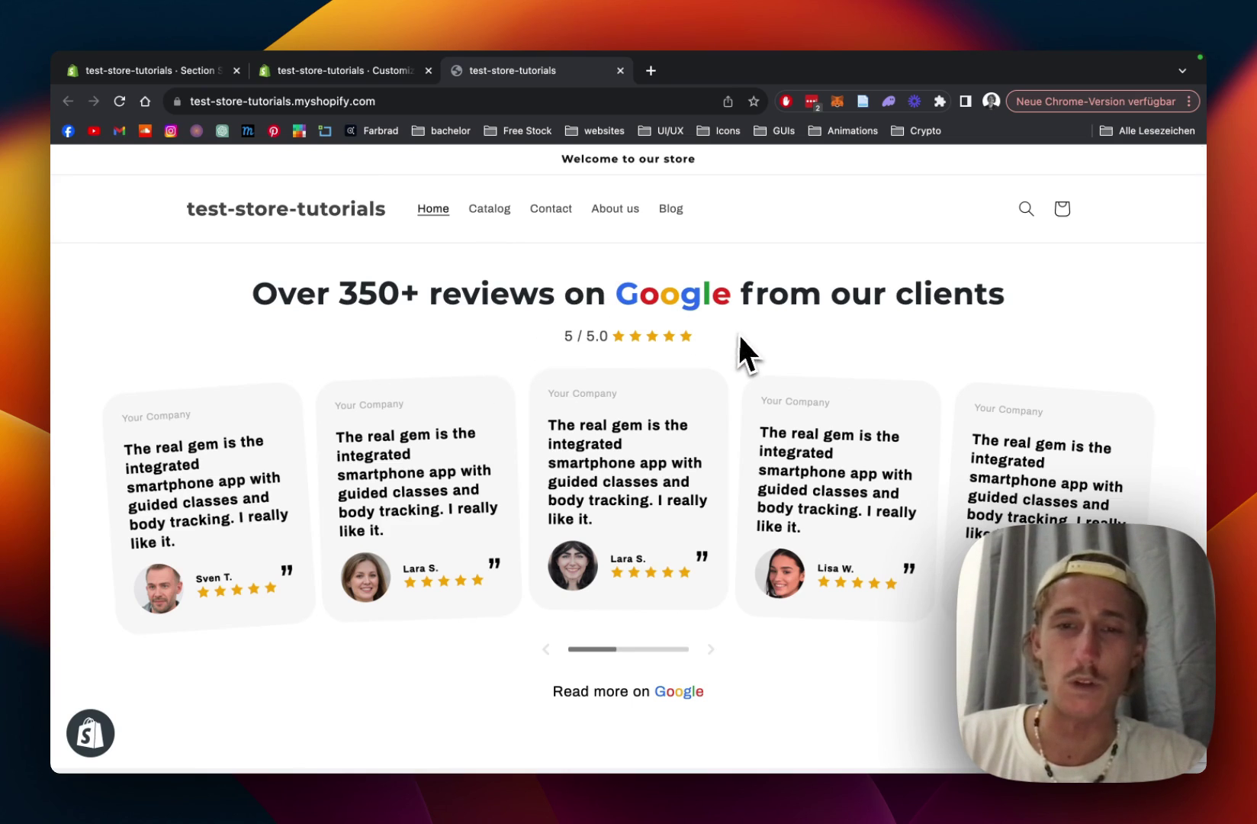
{"action": "scroll", "coordinate": [740, 332], "scroll_direction": "down", "scroll_amount": 2}
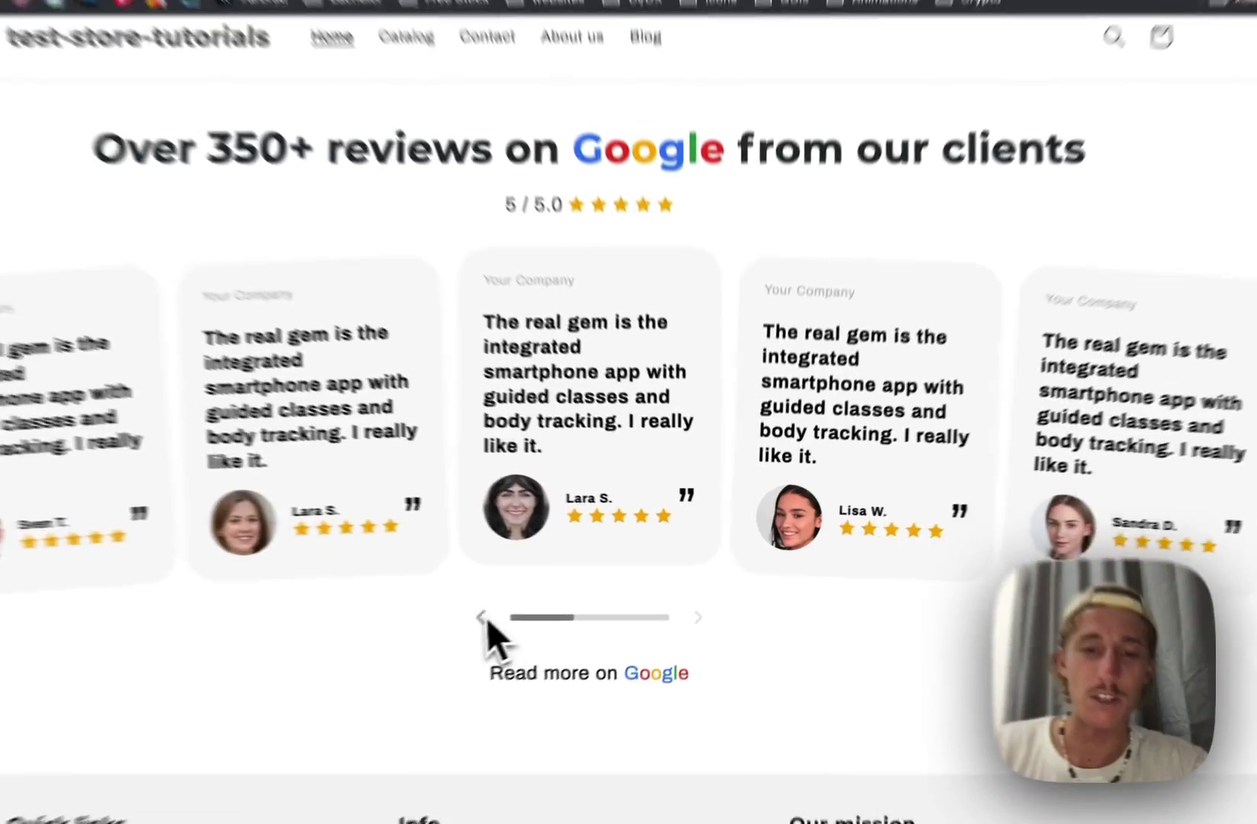
{"action": "left_click", "coordinate": [546, 602]}
{"action": "left_click", "coordinate": [441, 643]}
{"action": "left_click", "coordinate": [691, 634]}
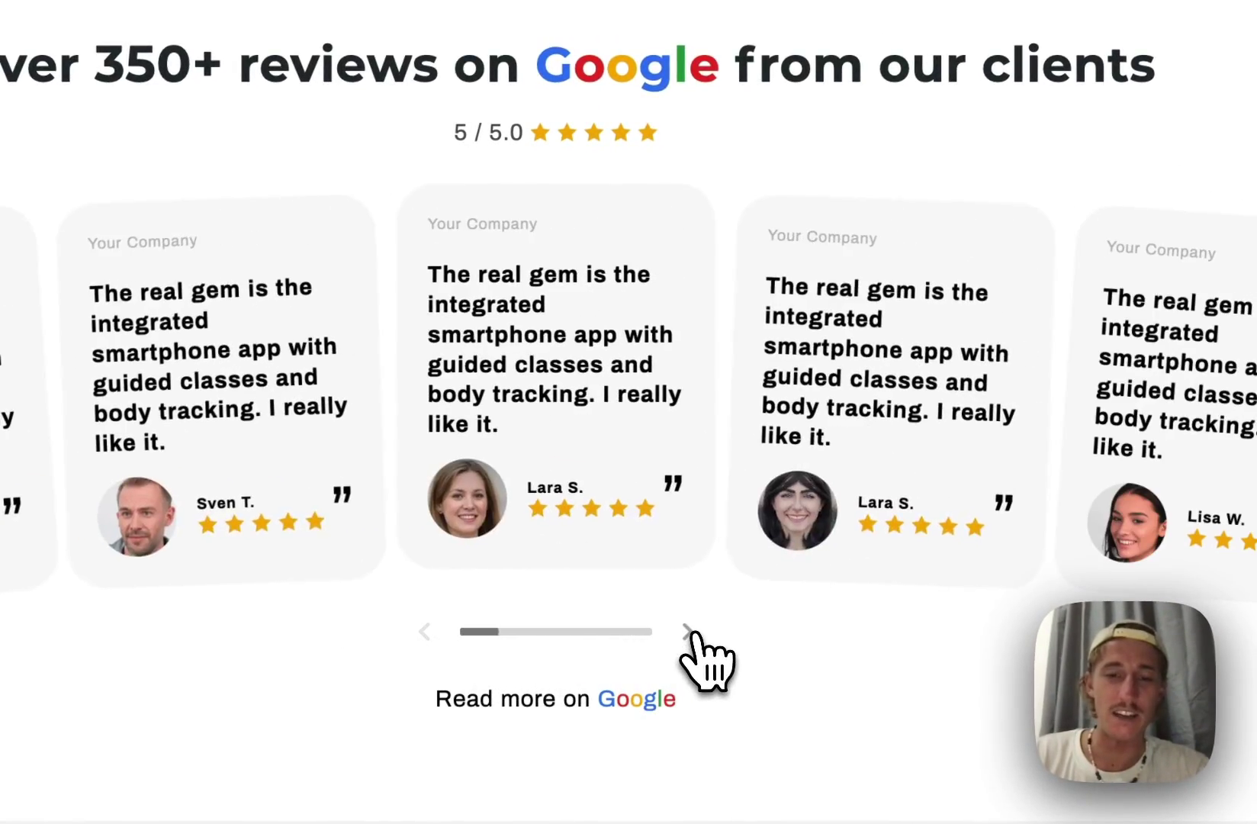
{"action": "left_click", "coordinate": [691, 634]}
{"action": "left_click", "coordinate": [690, 634]}
{"action": "left_click", "coordinate": [690, 633]}
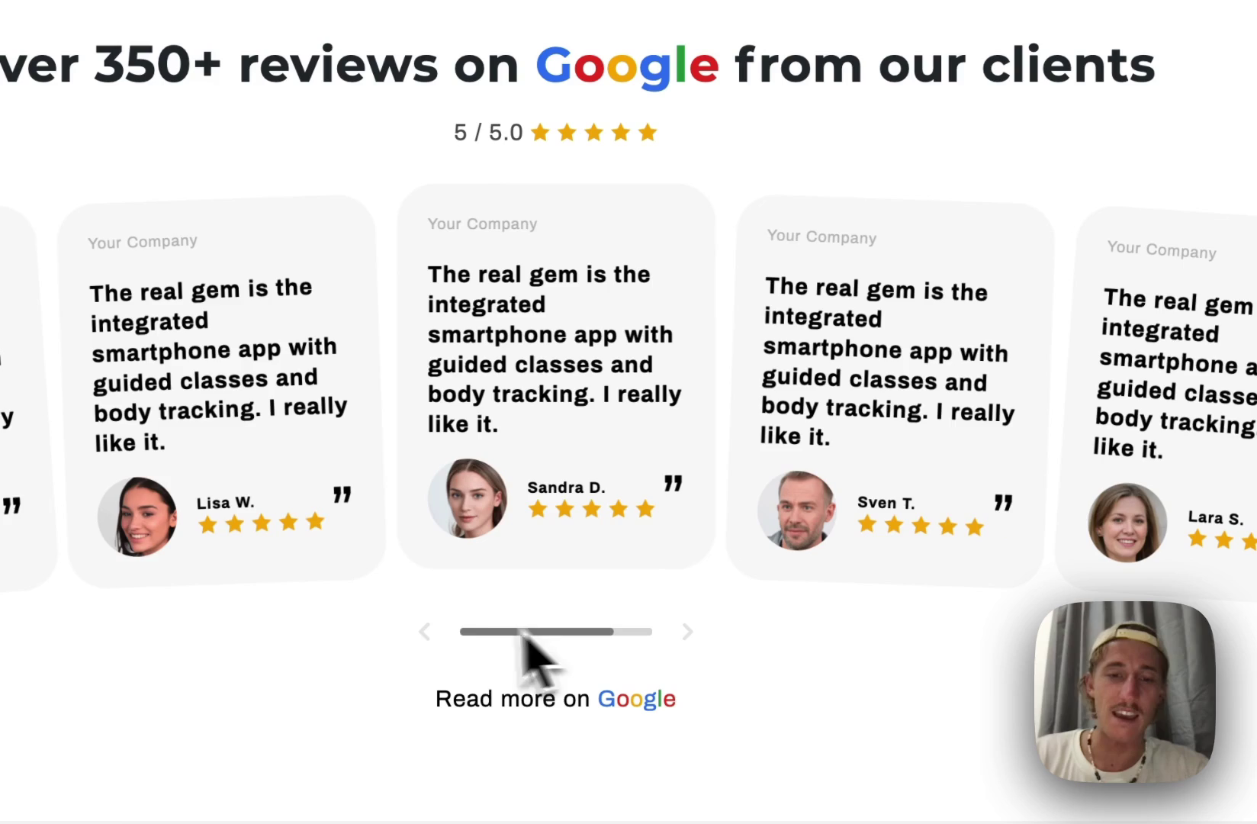
{"action": "left_click", "coordinate": [427, 632]}
{"action": "left_click", "coordinate": [425, 632]}
{"action": "left_click", "coordinate": [426, 632]}
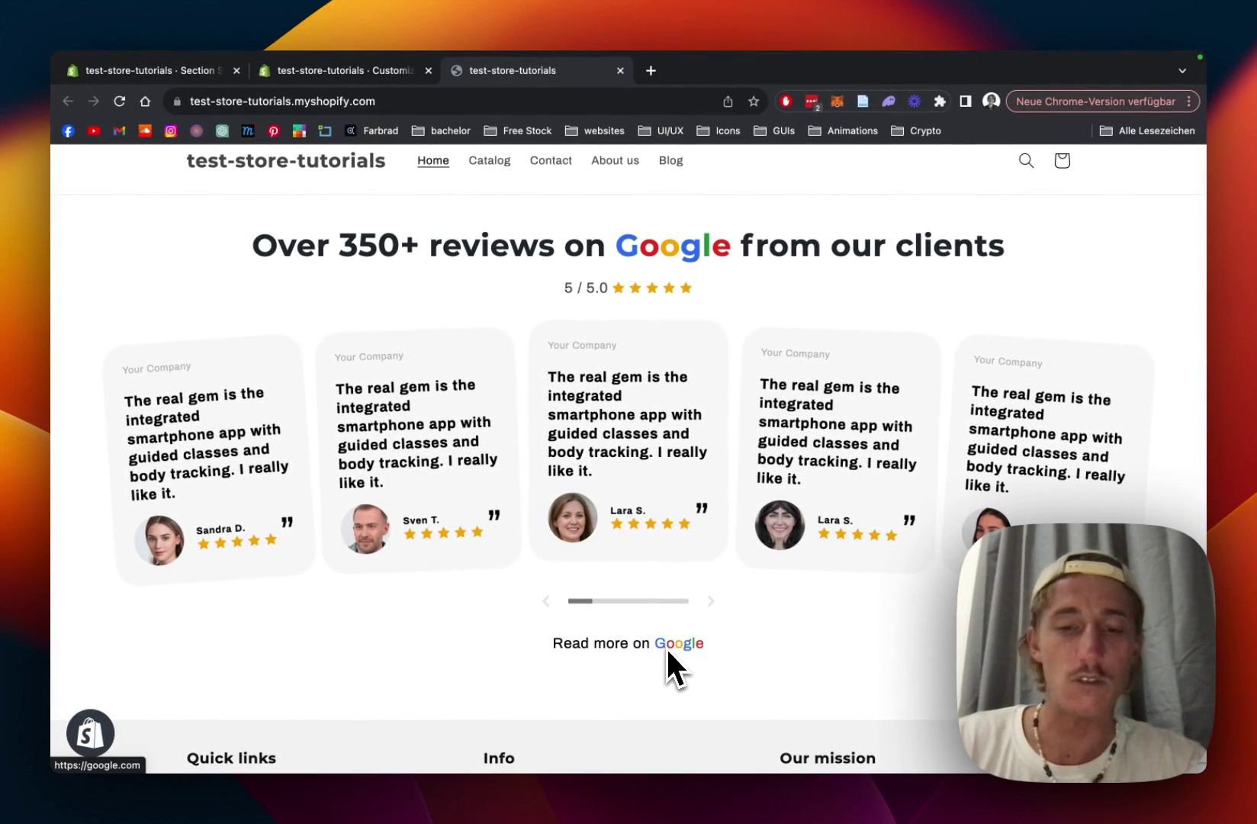
{"action": "scroll", "coordinate": [793, 610], "scroll_direction": "up", "scroll_amount": 1}
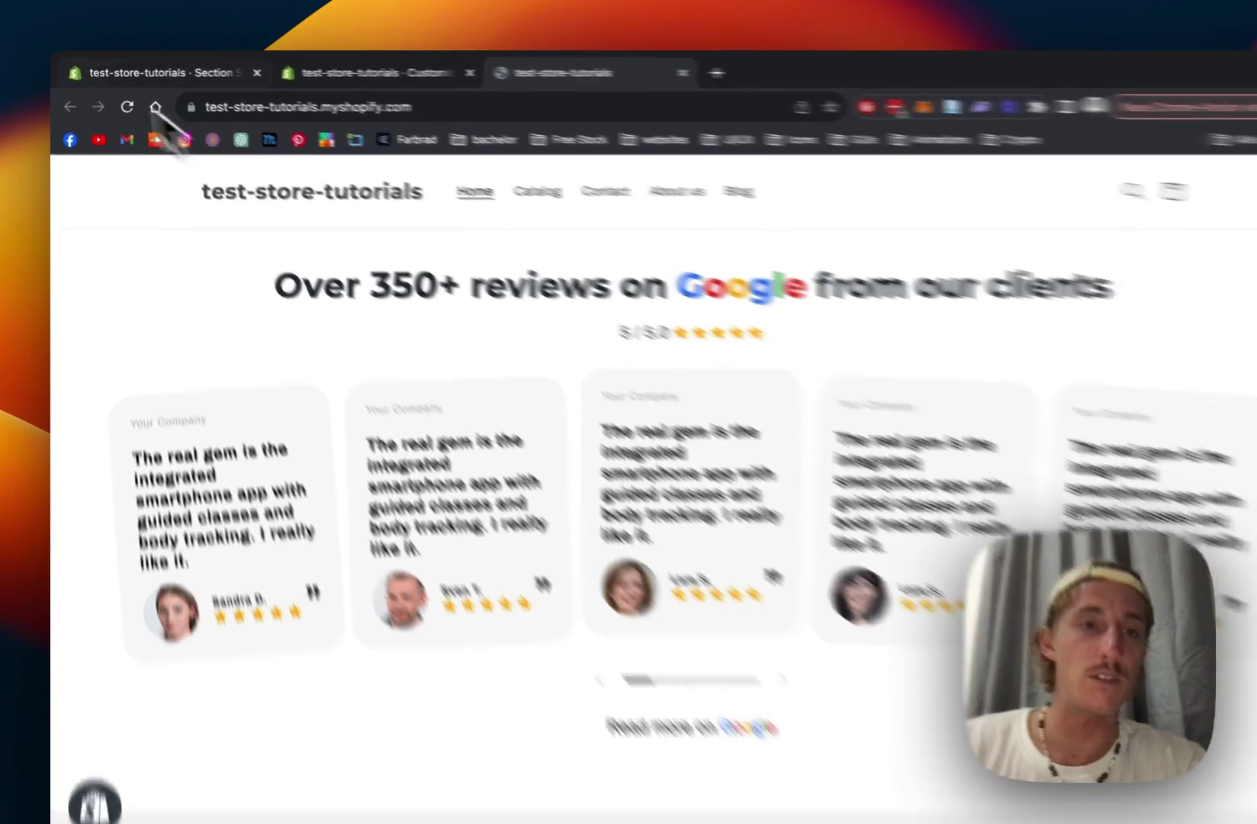
- Go to the Section Store app's Explore Sections catalogue
{"action": "left_click", "coordinate": [145, 71]}
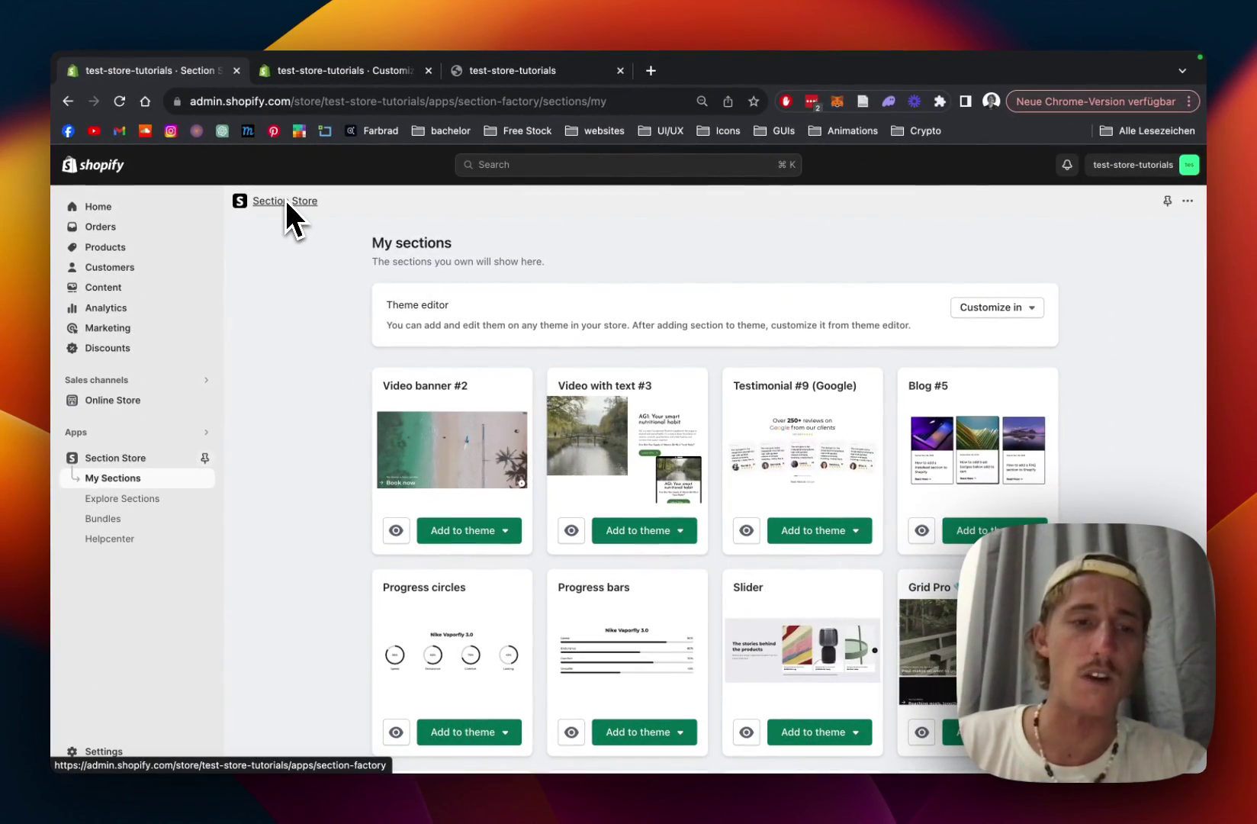
{"action": "left_click", "coordinate": [182, 500]}
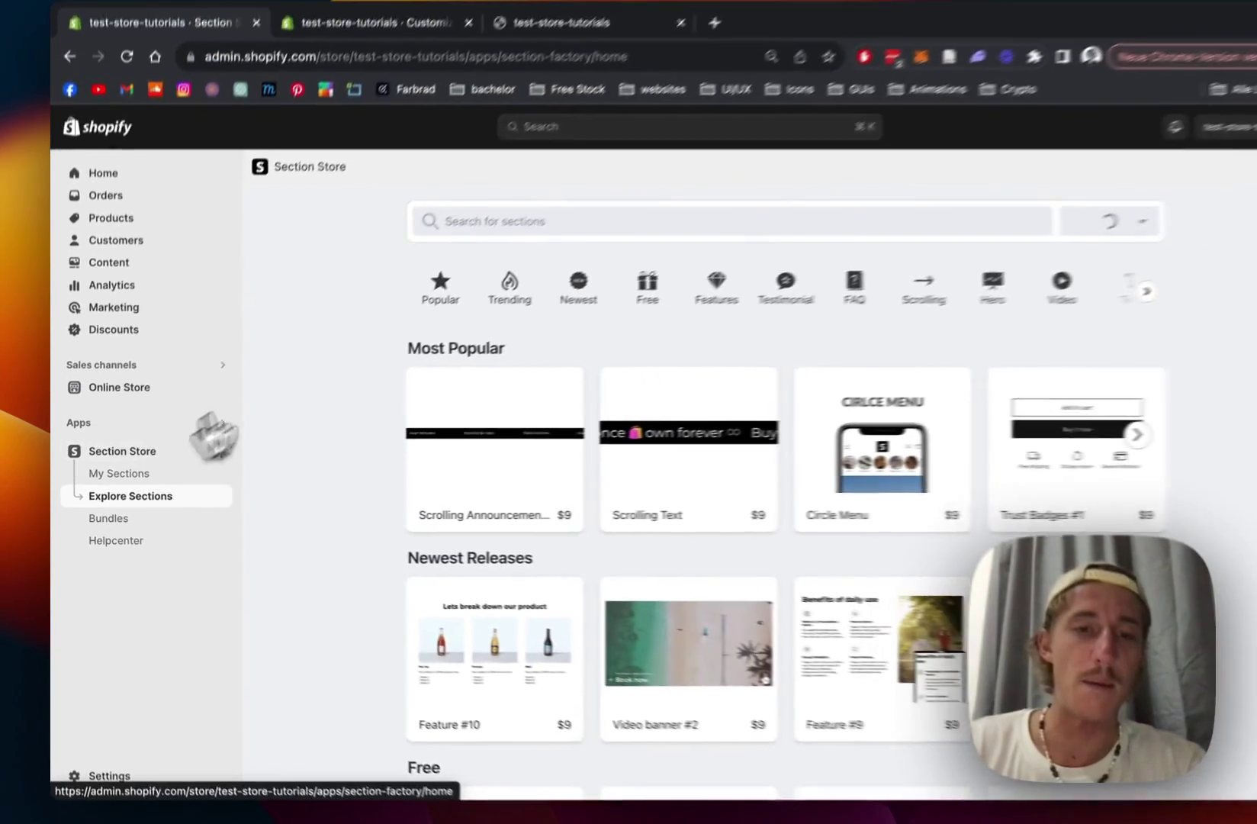
{"action": "scroll", "coordinate": [290, 382], "scroll_direction": "down", "scroll_amount": 1}
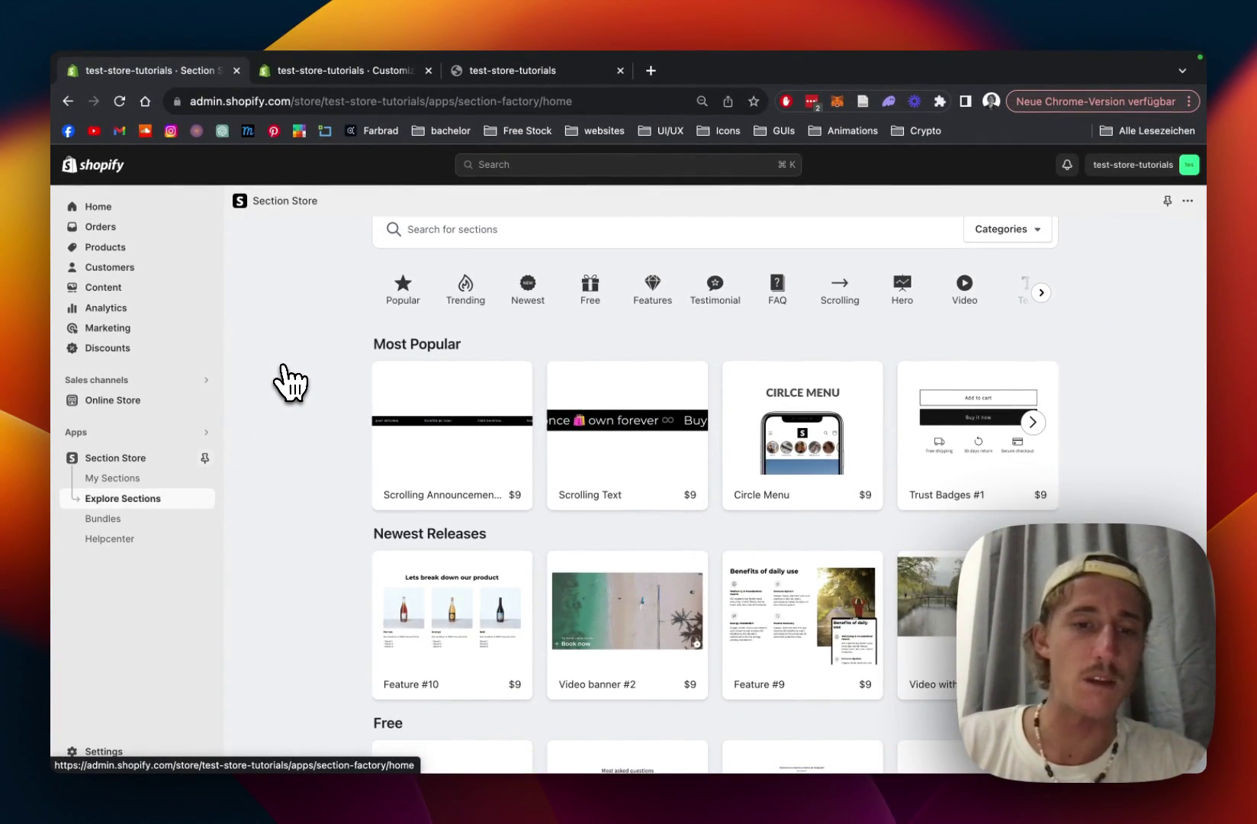
{"action": "scroll", "coordinate": [618, 514], "scroll_direction": "down", "scroll_amount": 3}
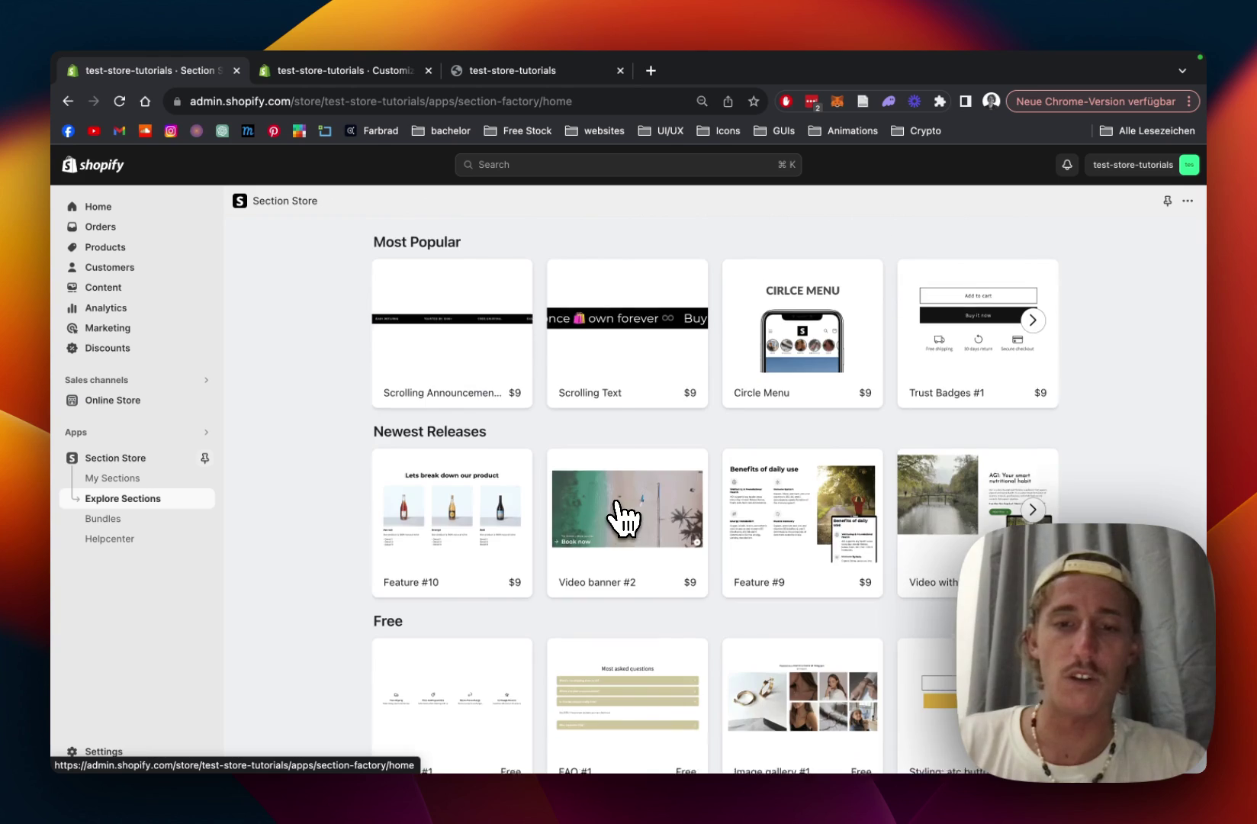
{"action": "scroll", "coordinate": [629, 520], "scroll_direction": "up", "scroll_amount": 3}
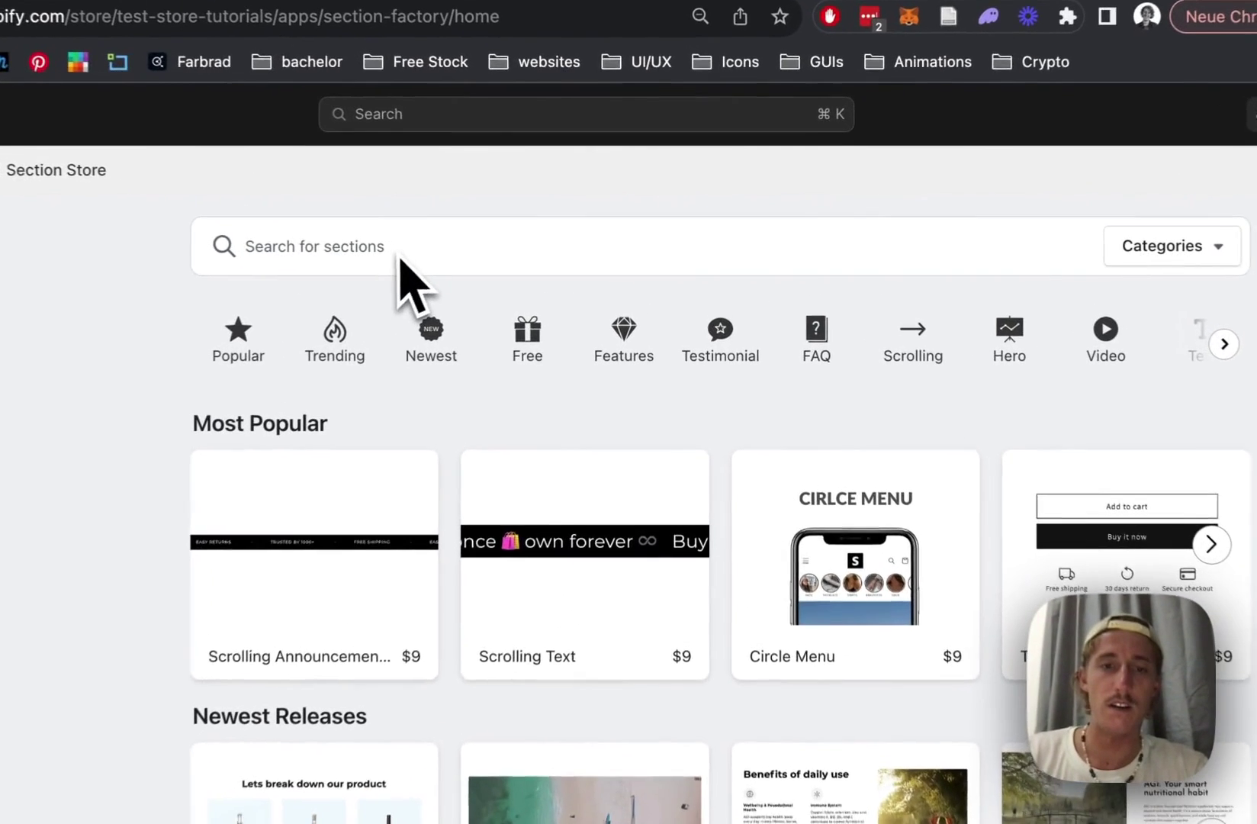
- Search sections for 'testimon' and review the owned Testimonial #9 (Google) details
{"action": "left_click", "coordinate": [393, 258]}
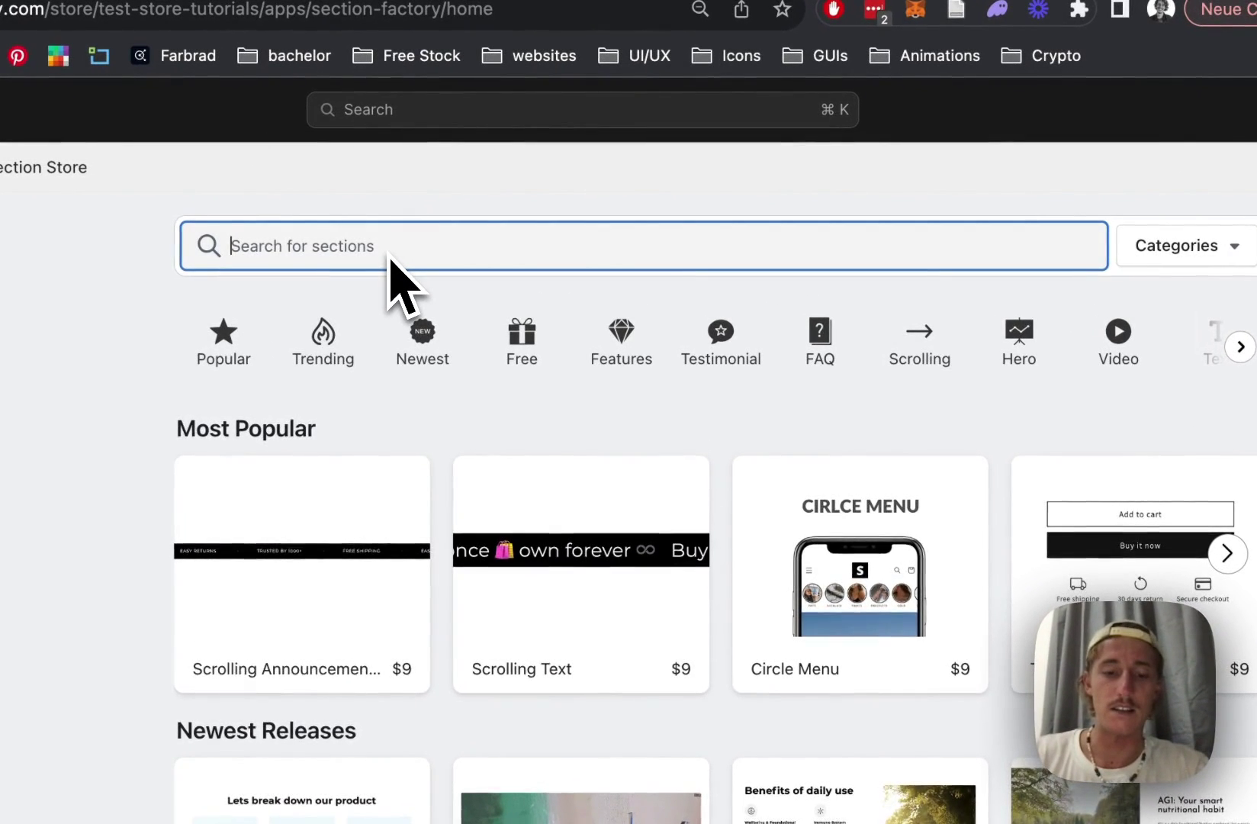
{"action": "type", "text": "testimonial"}
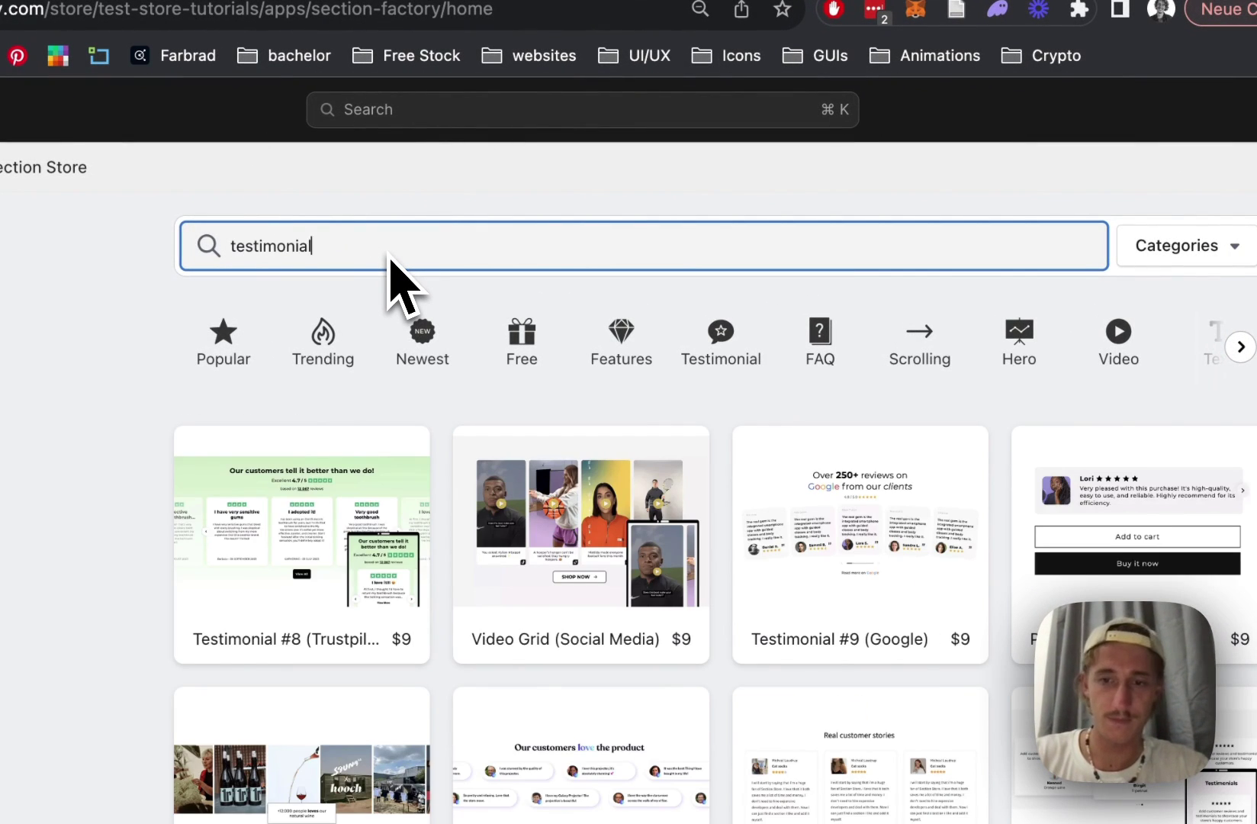
{"action": "scroll", "coordinate": [817, 513], "scroll_direction": "down", "scroll_amount": 2}
{"action": "mouse_move", "coordinate": [843, 528]}
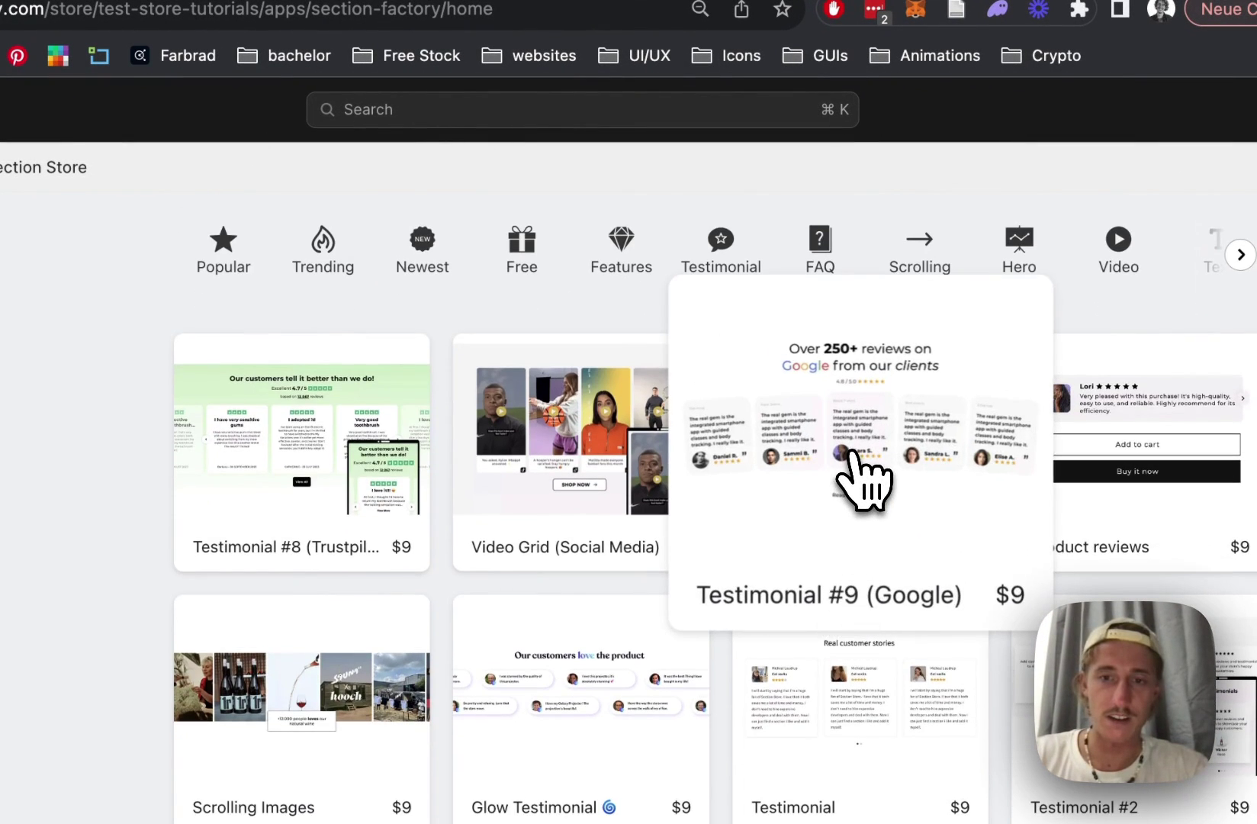
{"action": "left_click", "coordinate": [864, 479]}
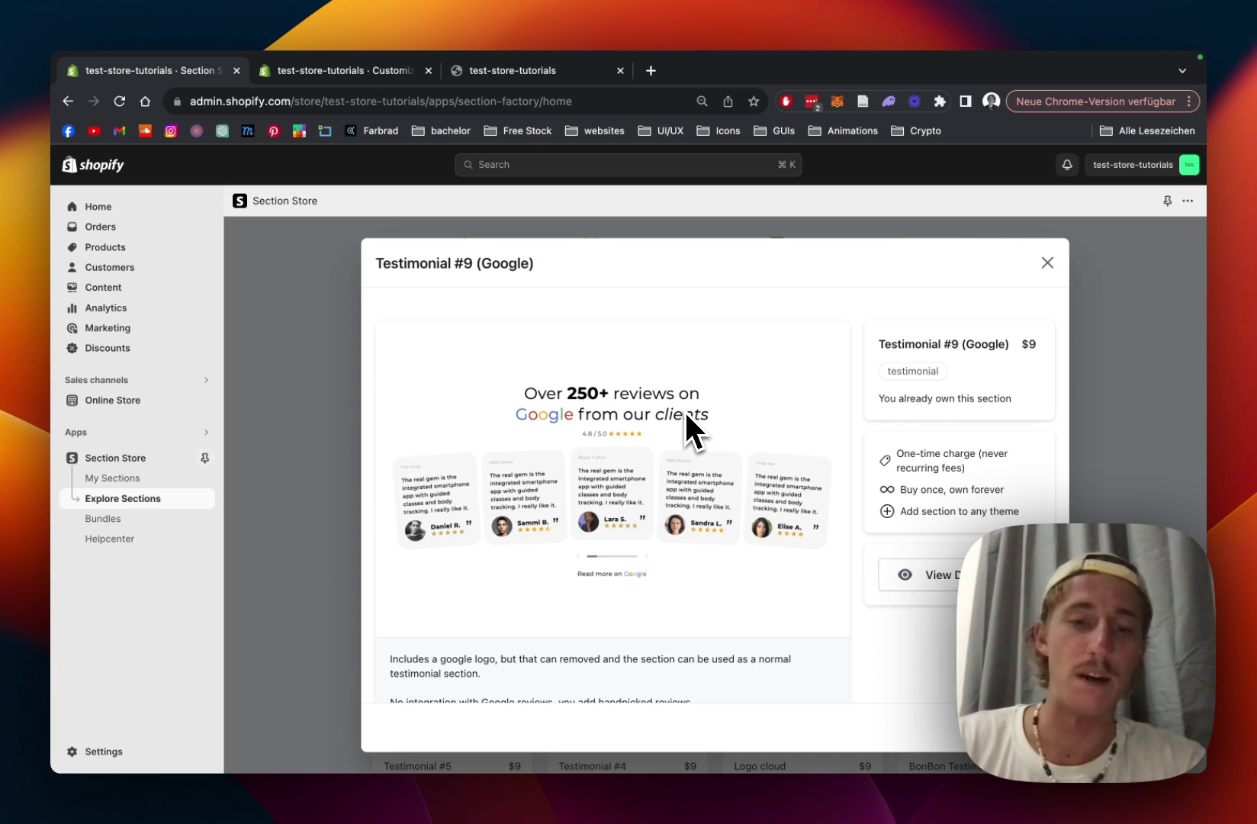
{"action": "scroll", "coordinate": [666, 428], "scroll_direction": "down", "scroll_amount": 1}
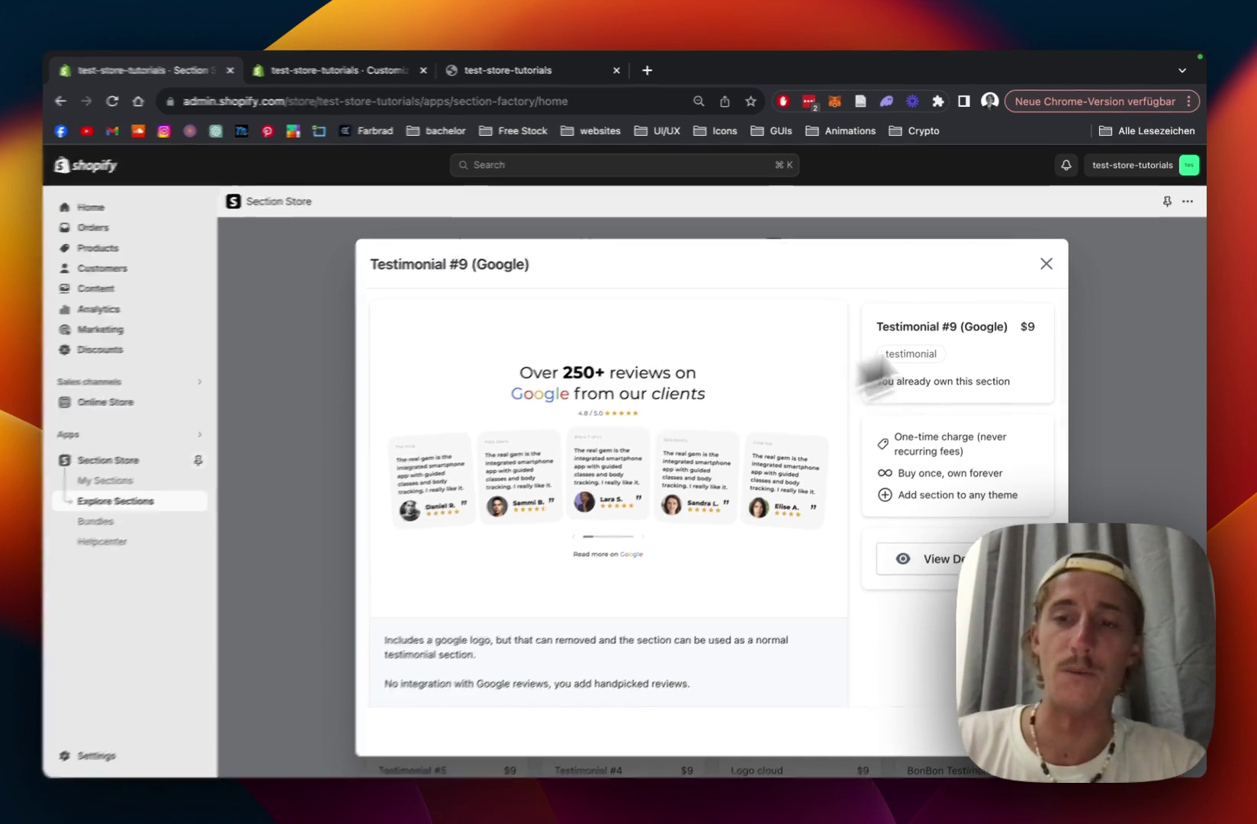
{"action": "left_click", "coordinate": [1047, 262]}
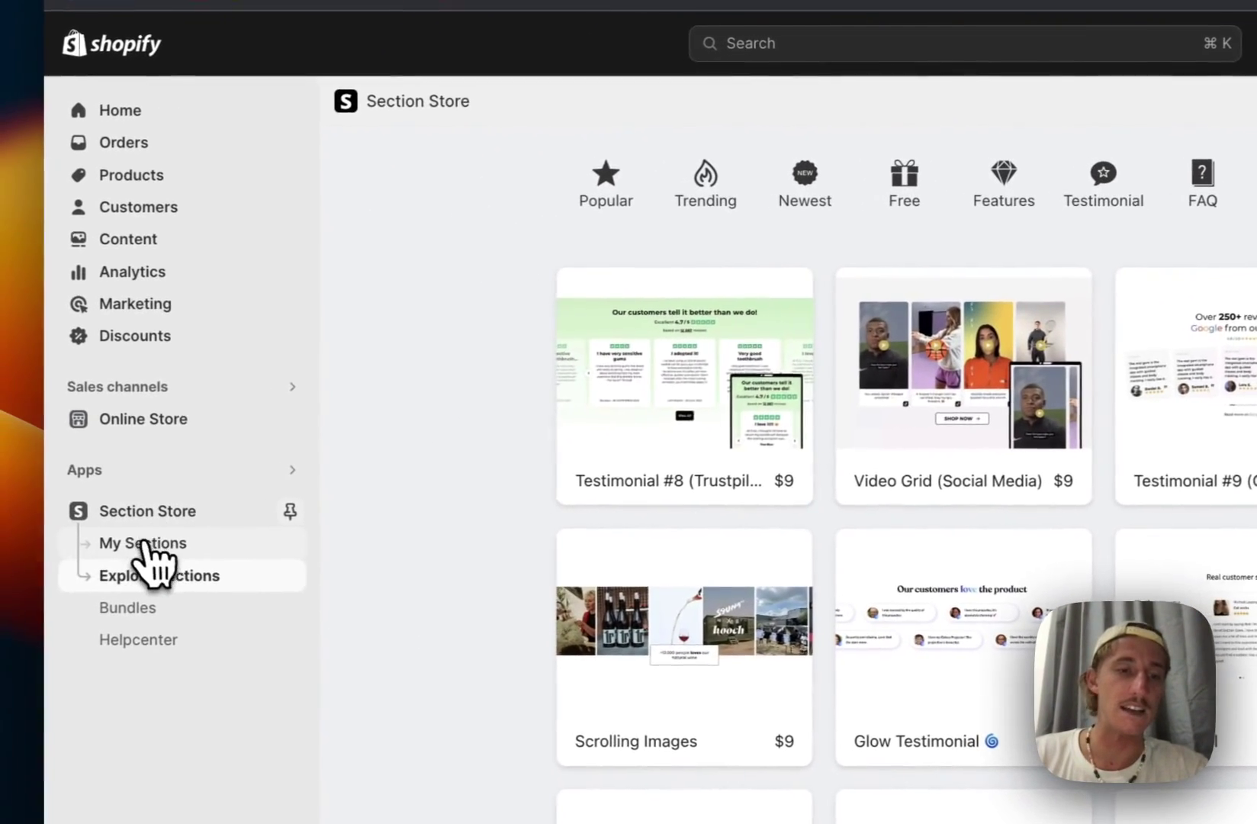
- From My Sections, add Testimonial #9 (Google) to Dawn (Live) and customize that theme
{"action": "left_click", "coordinate": [87, 556]}
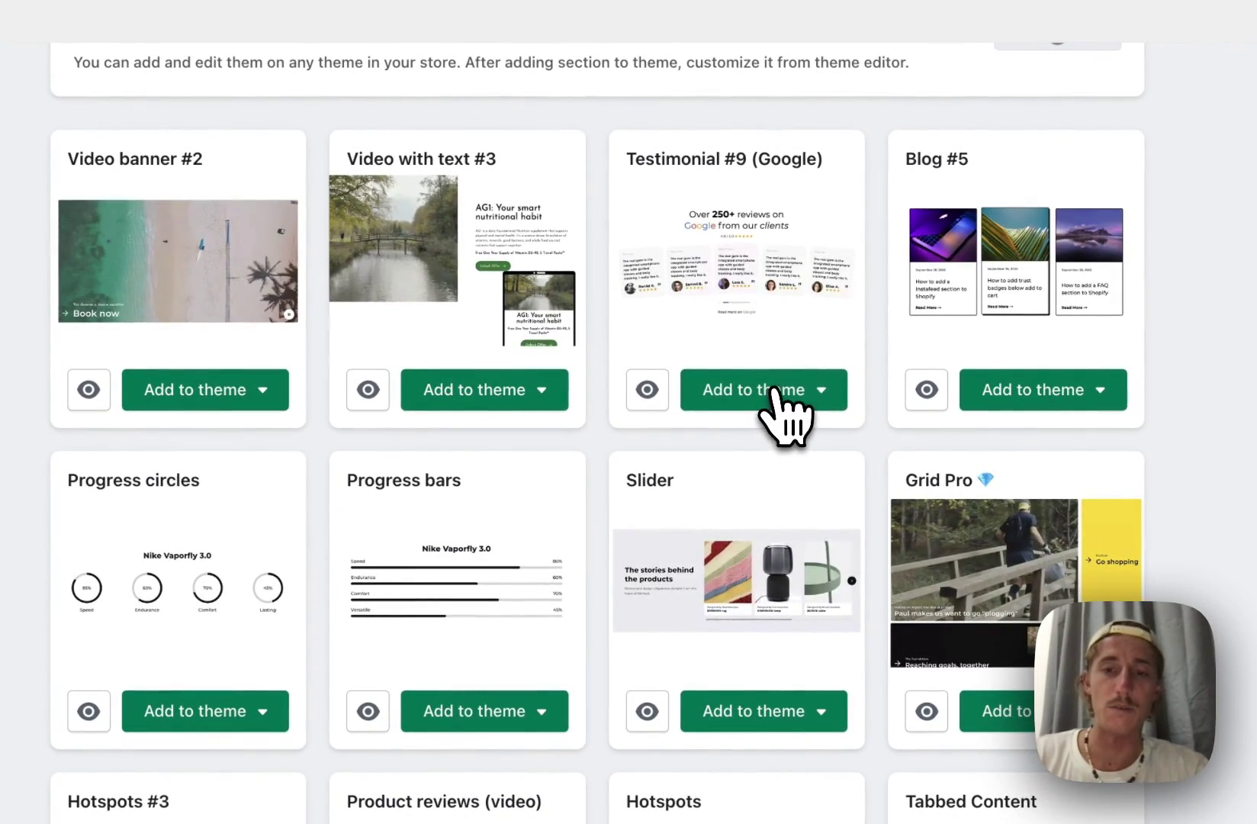
{"action": "left_click", "coordinate": [774, 390]}
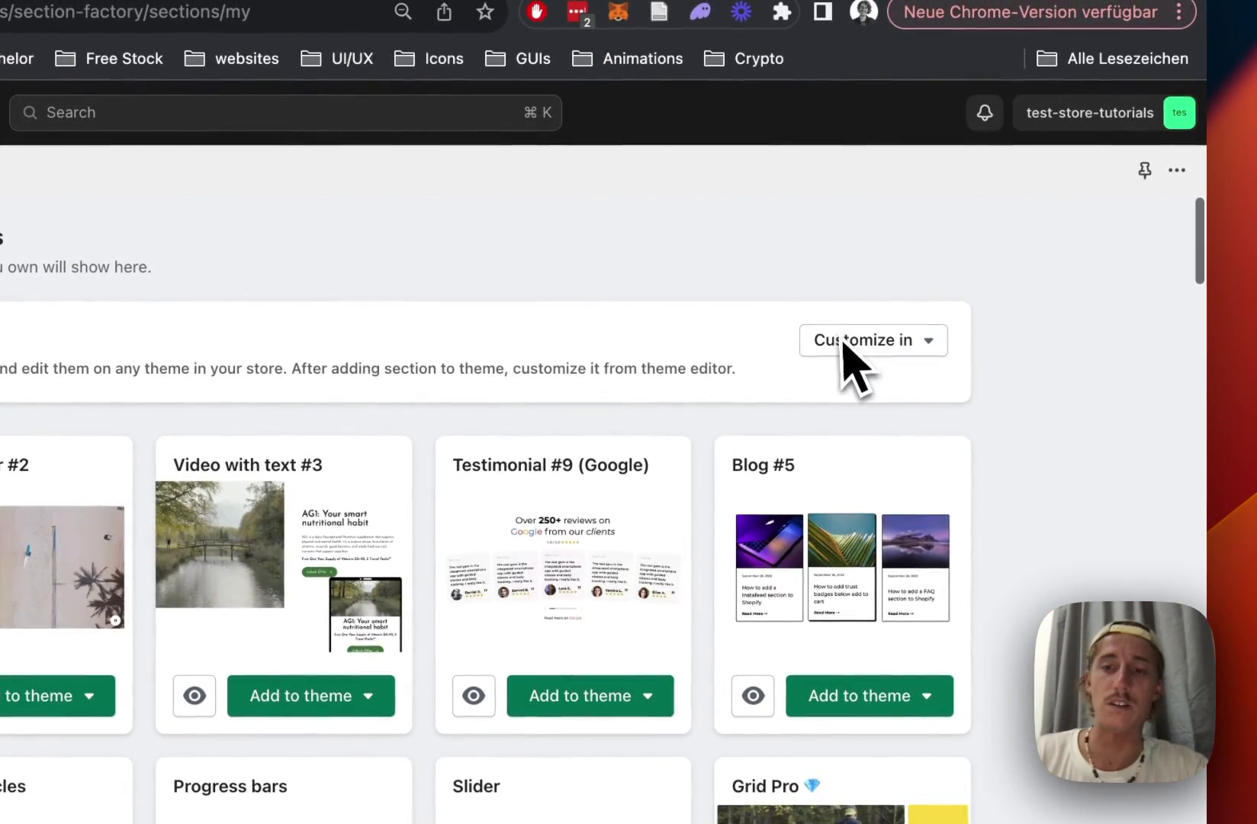
{"action": "left_click", "coordinate": [1021, 38]}
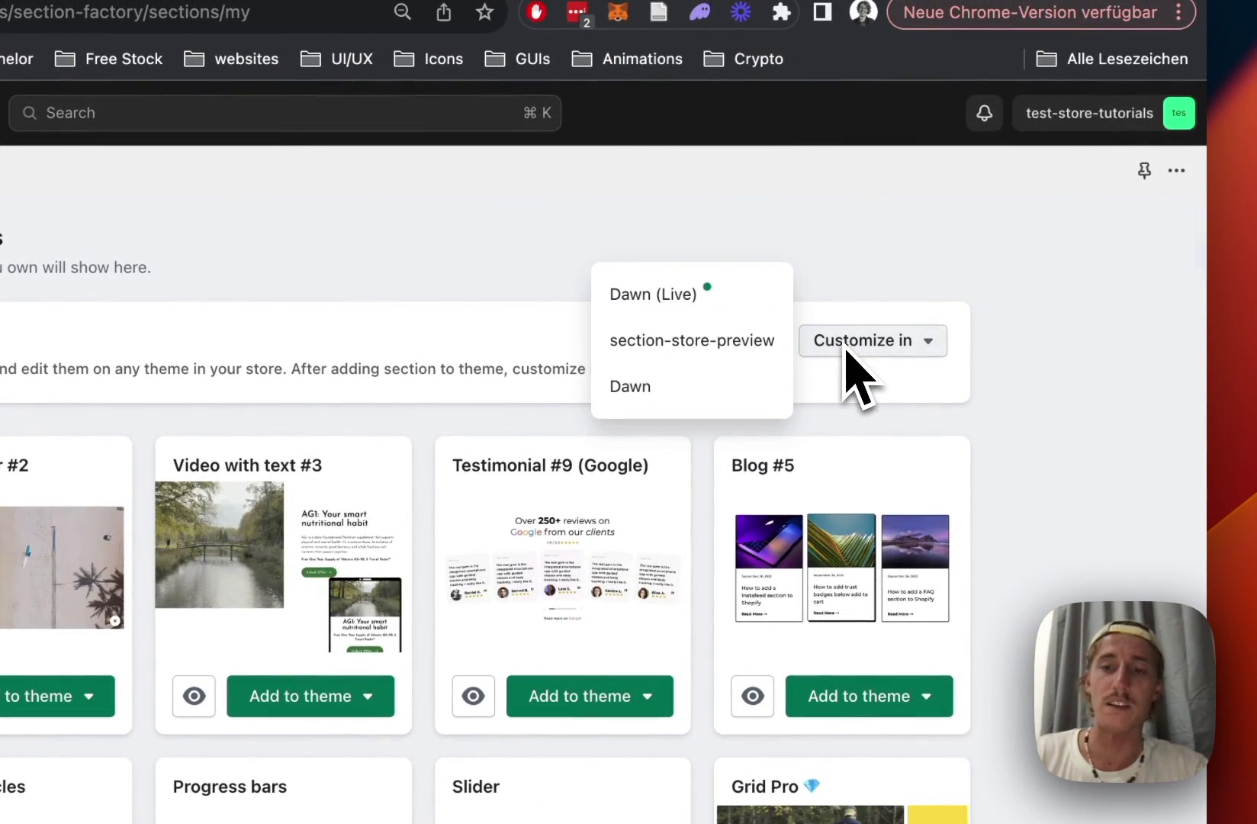
{"action": "left_click", "coordinate": [657, 311]}
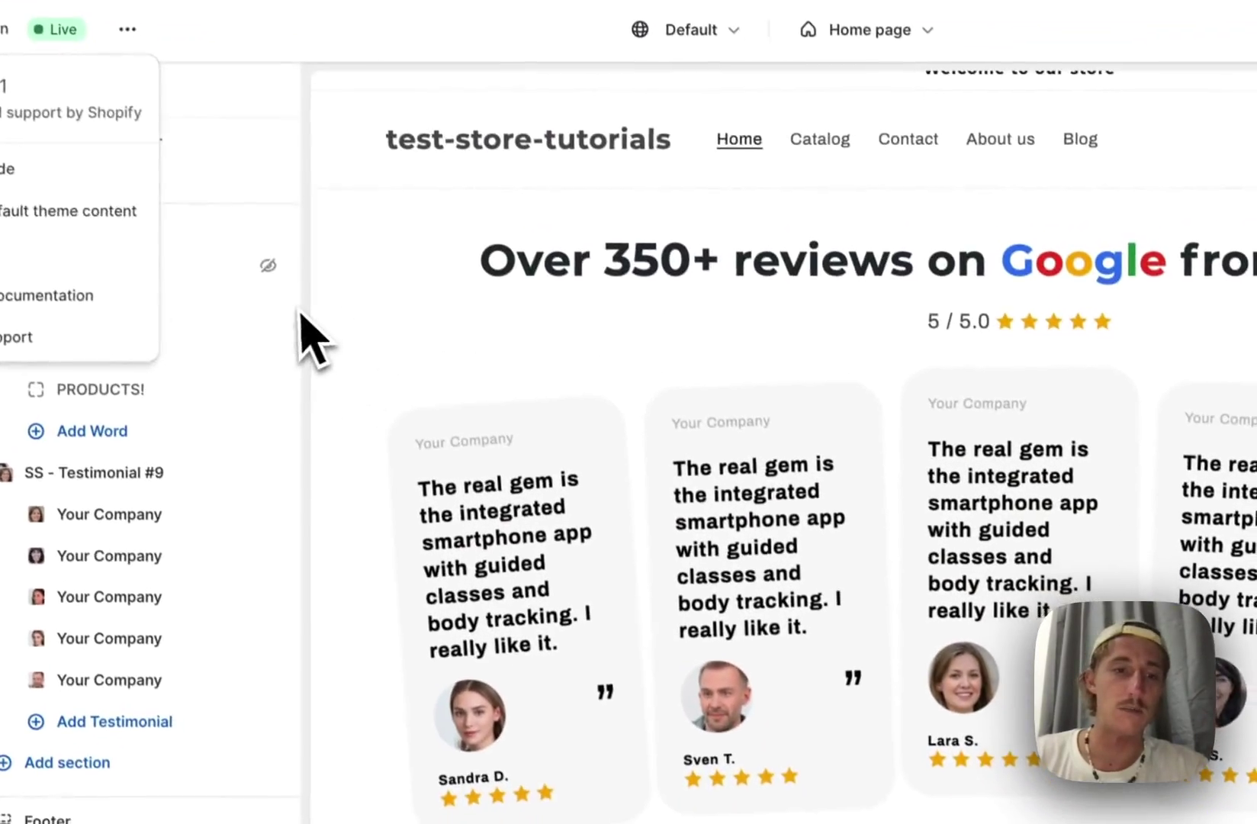
{"action": "left_click", "coordinate": [343, 418]}
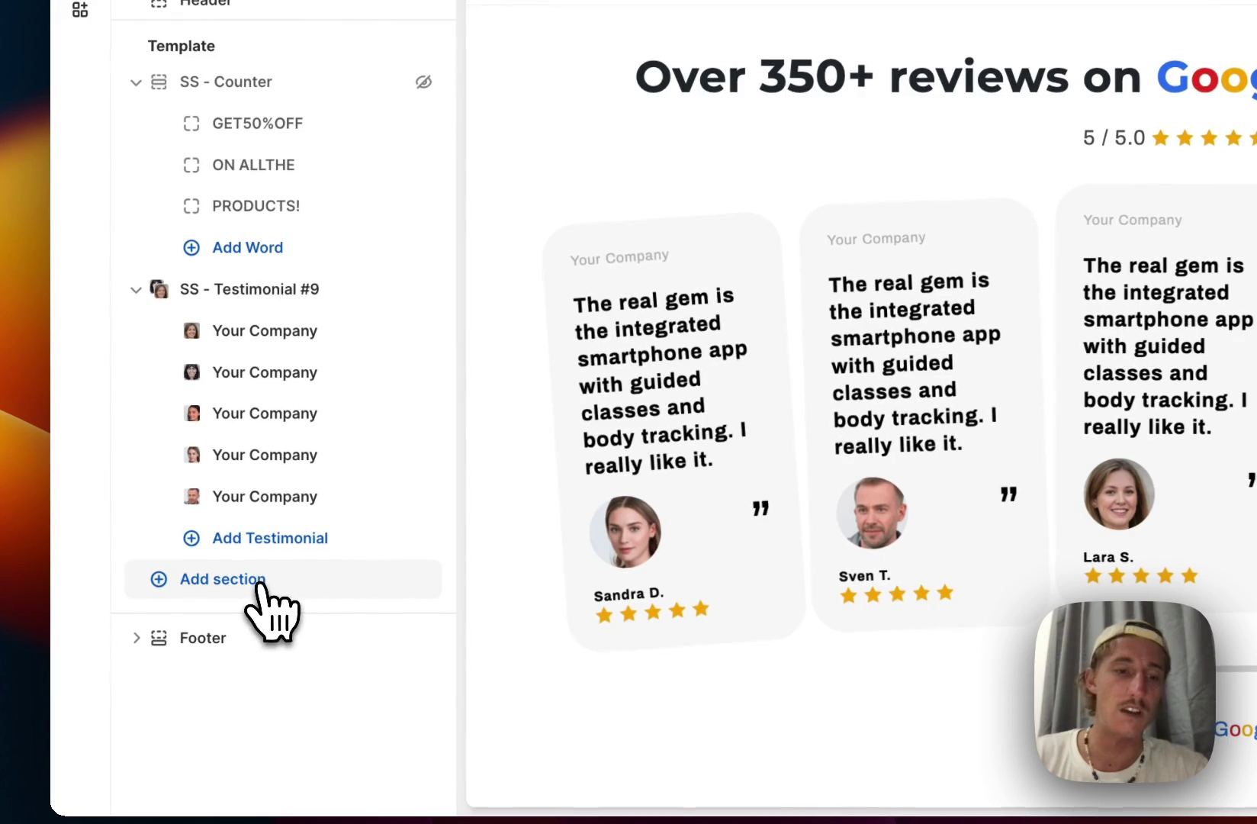
- Add SS - Testimonial #9 via a 'tse' search, hide the original section, and save
{"action": "left_click", "coordinate": [223, 580]}
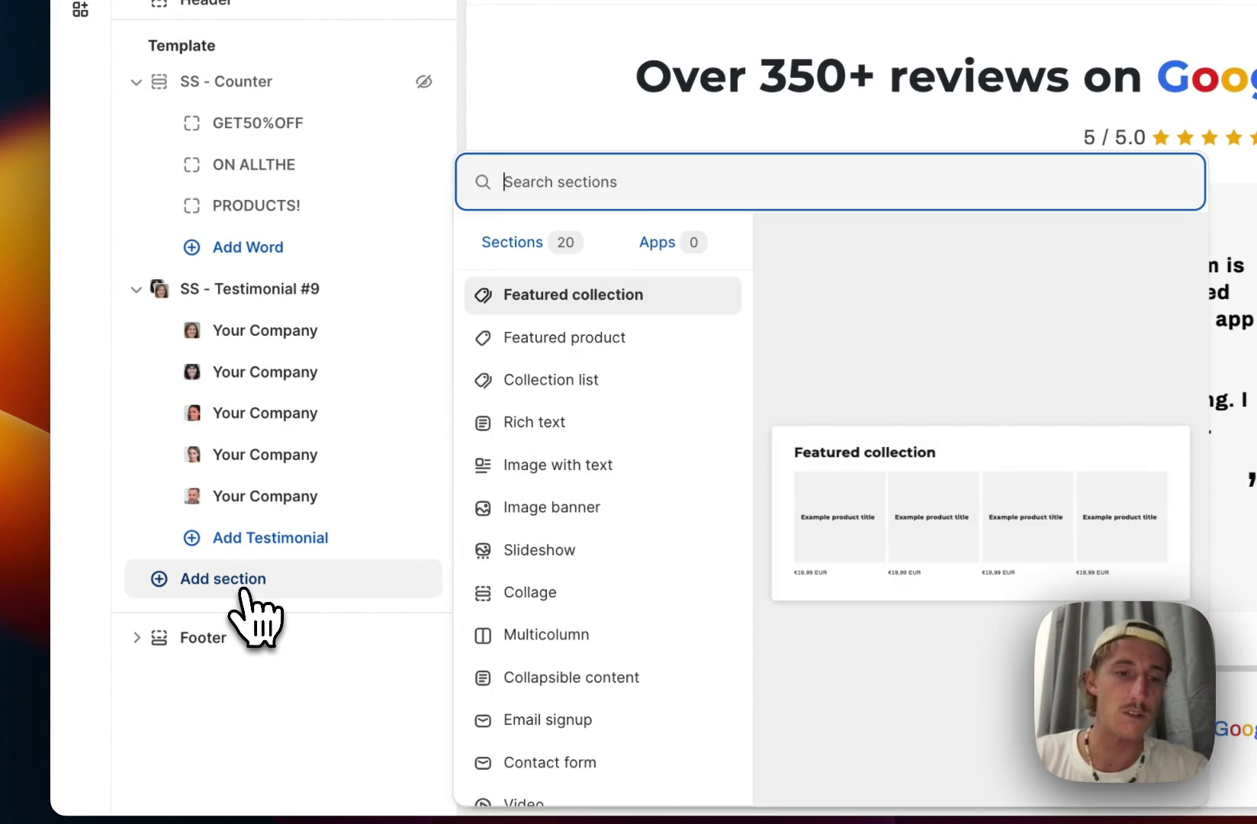
{"action": "type", "text": "ts"}
{"action": "key", "text": "BackSpace"}
{"action": "type", "text": "estimon"}
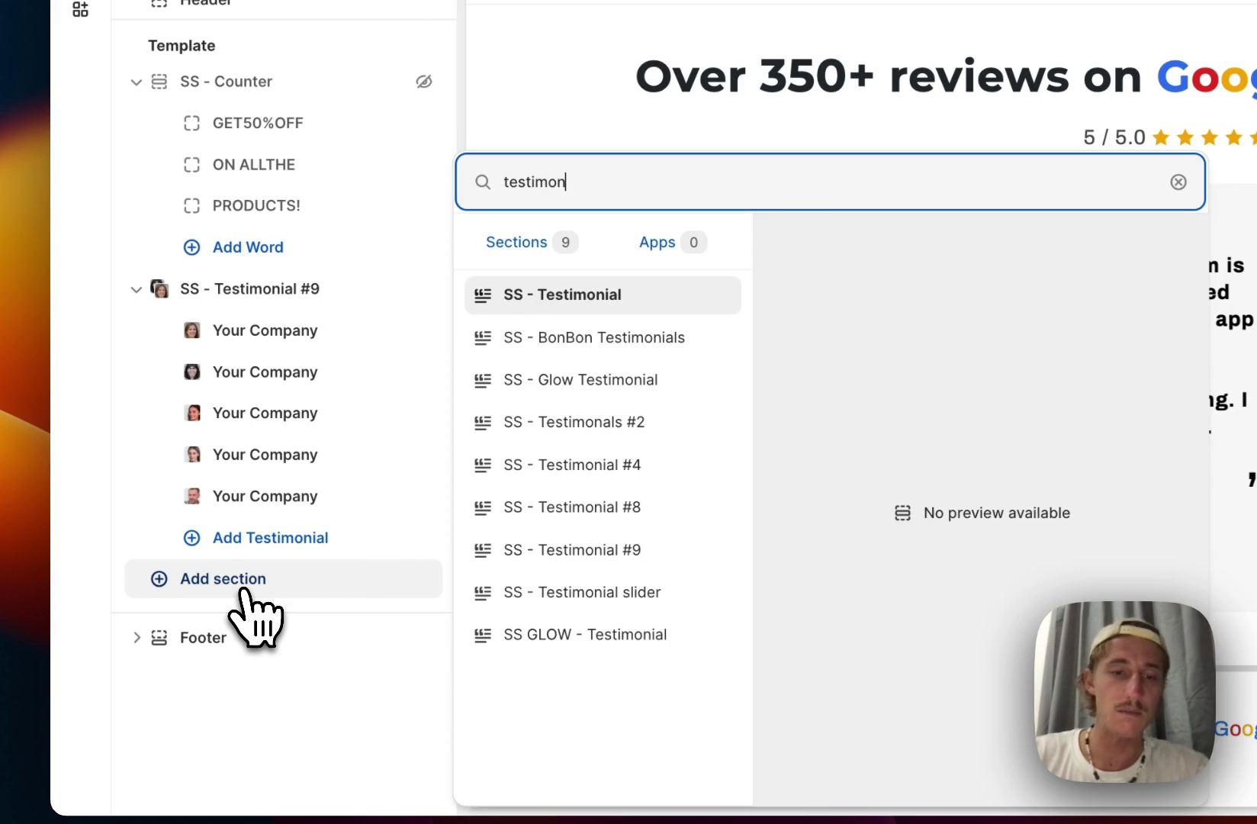
{"action": "left_click", "coordinate": [572, 550]}
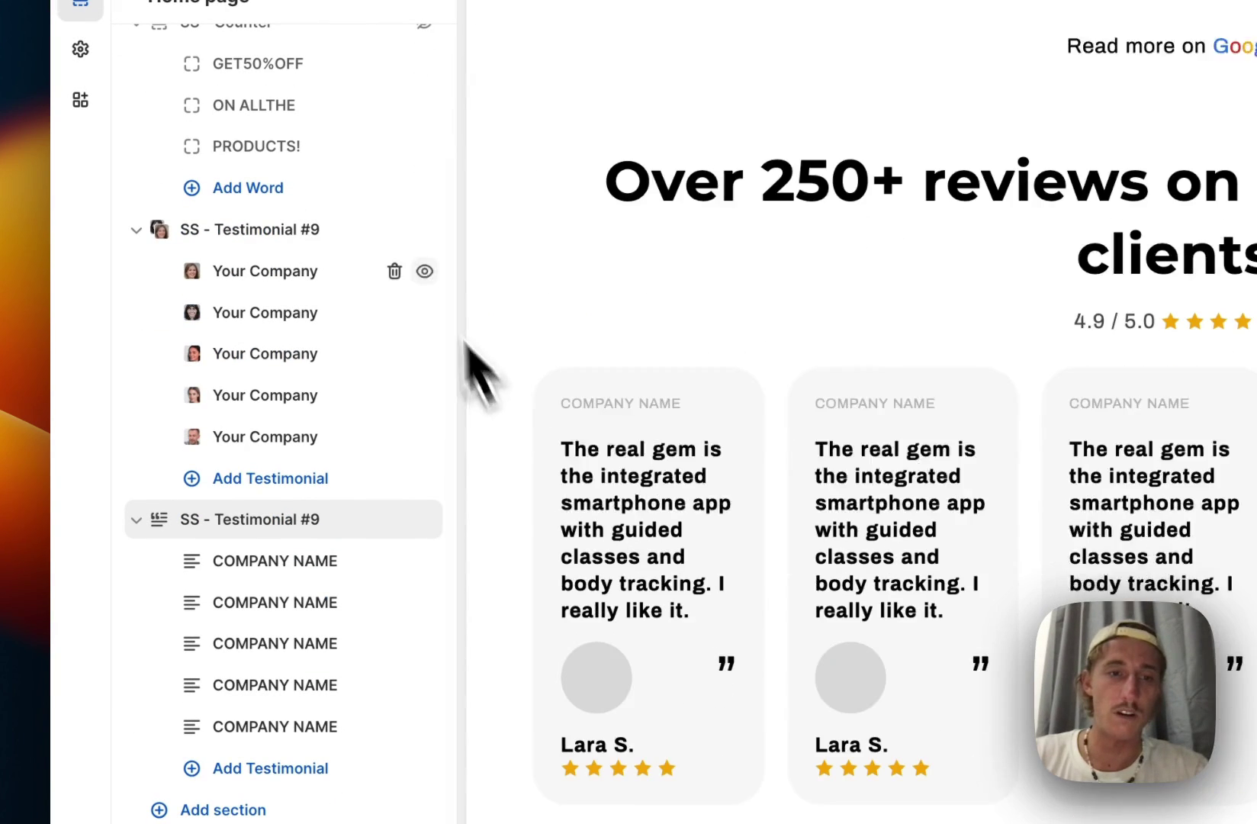
{"action": "left_click", "coordinate": [424, 230]}
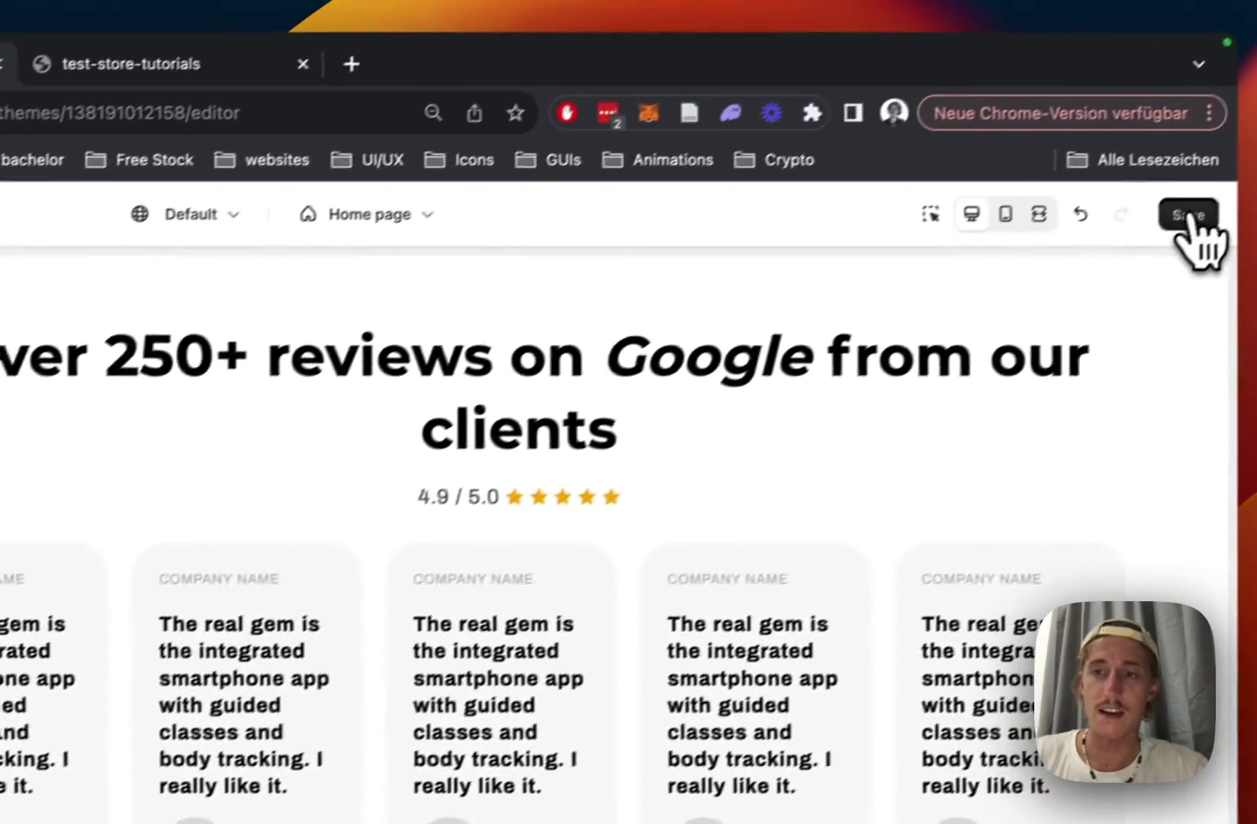
{"action": "left_click", "coordinate": [1201, 222]}
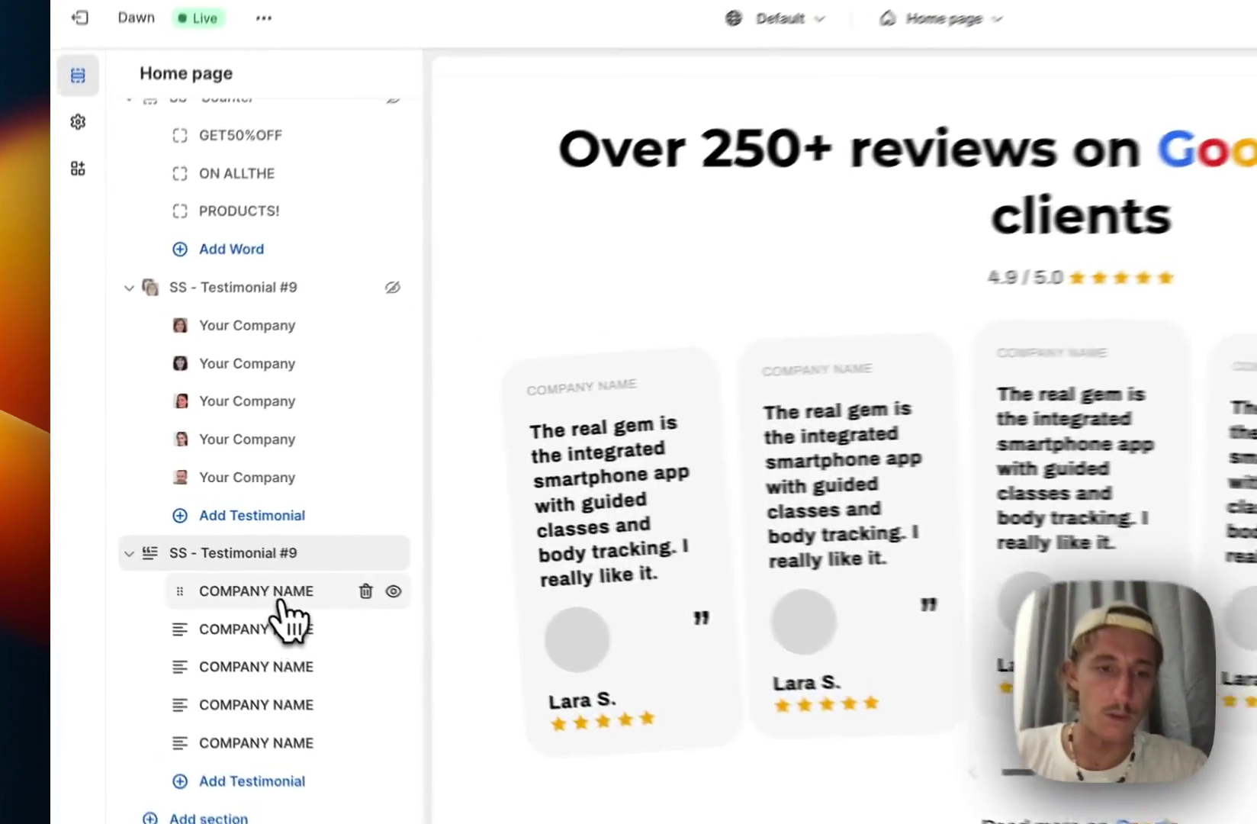
- Change the testimonial's company title to 'Your Comnpany'
{"action": "left_click", "coordinate": [207, 560]}
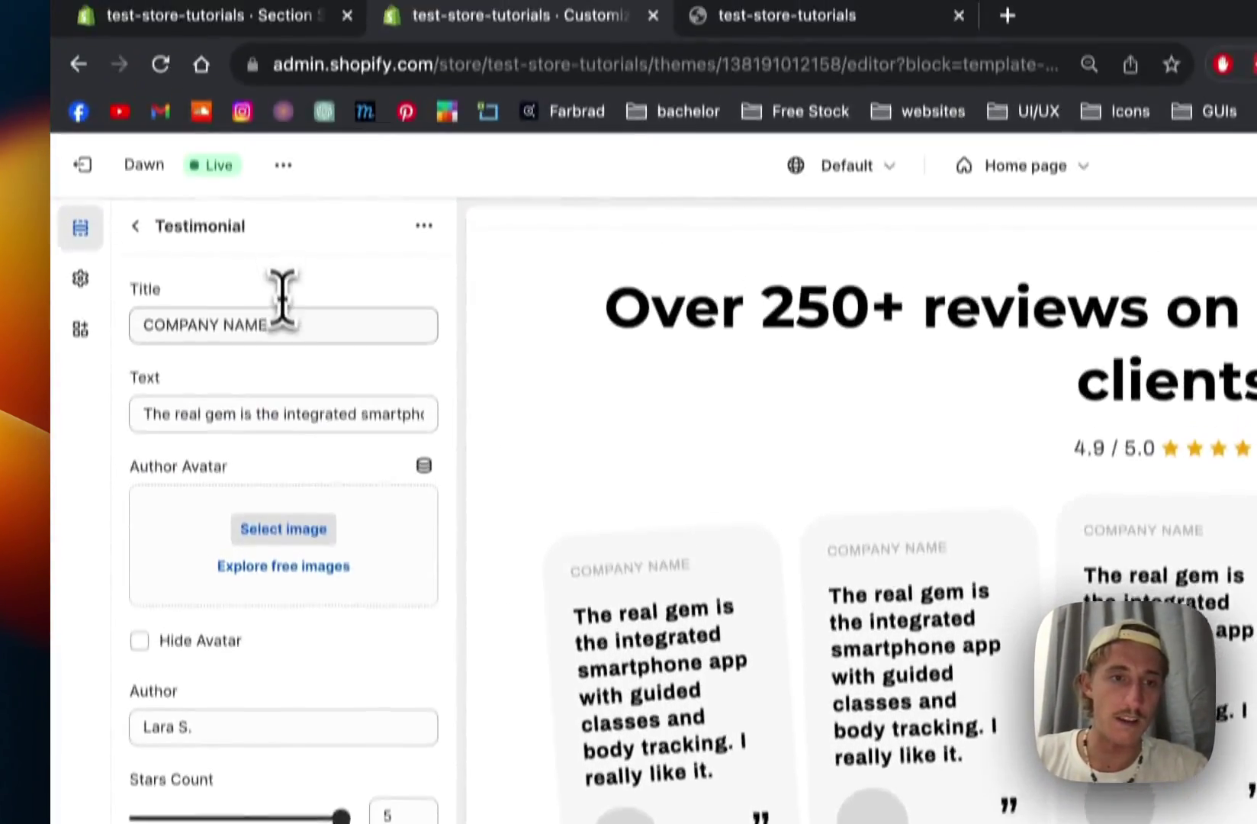
{"action": "triple_click", "coordinate": [282, 324]}
{"action": "type", "text": "Yoiur"}
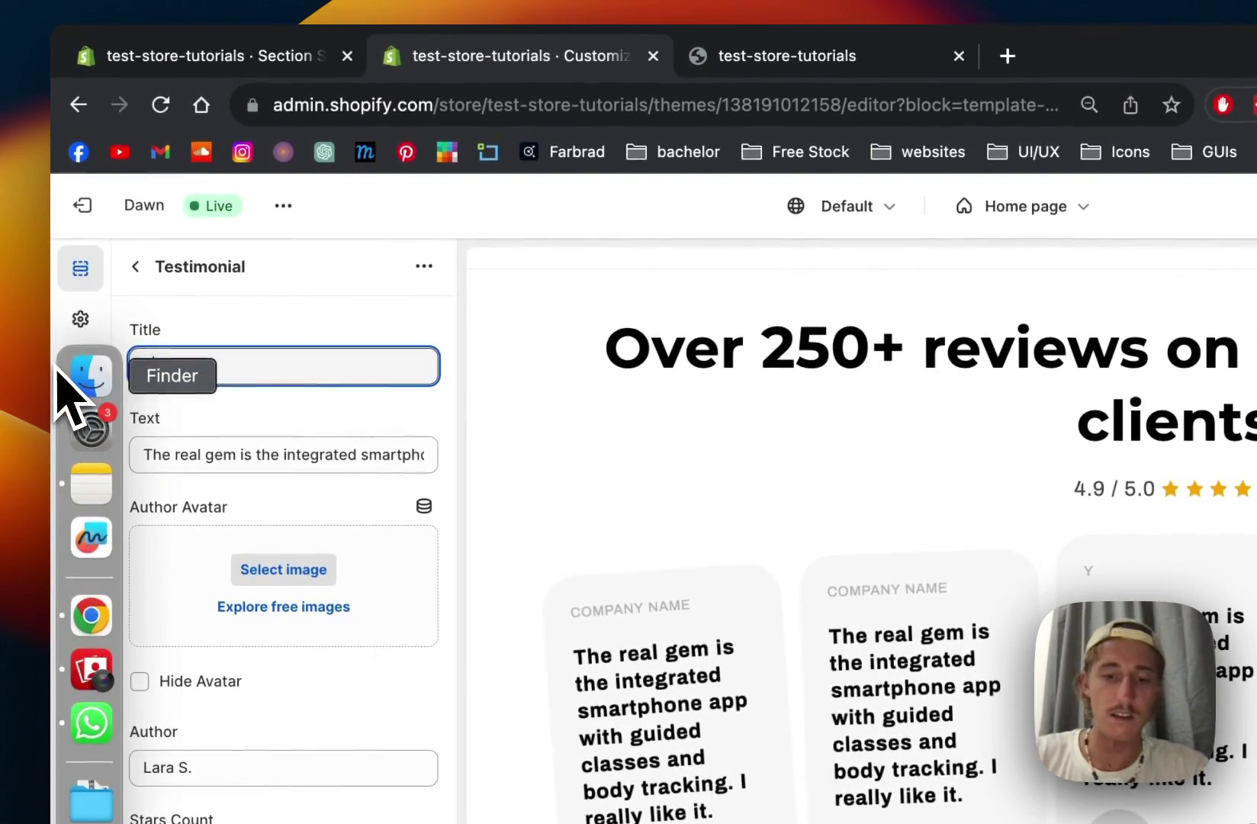
{"action": "type", "text": " C"}
{"action": "key", "text": "BackSpace"}
{"action": "key", "text": "BackSpace"}
{"action": "key", "text": "BackSpace"}
{"action": "key", "text": "BackSpace"}
{"action": "key", "text": "BackSpace"}
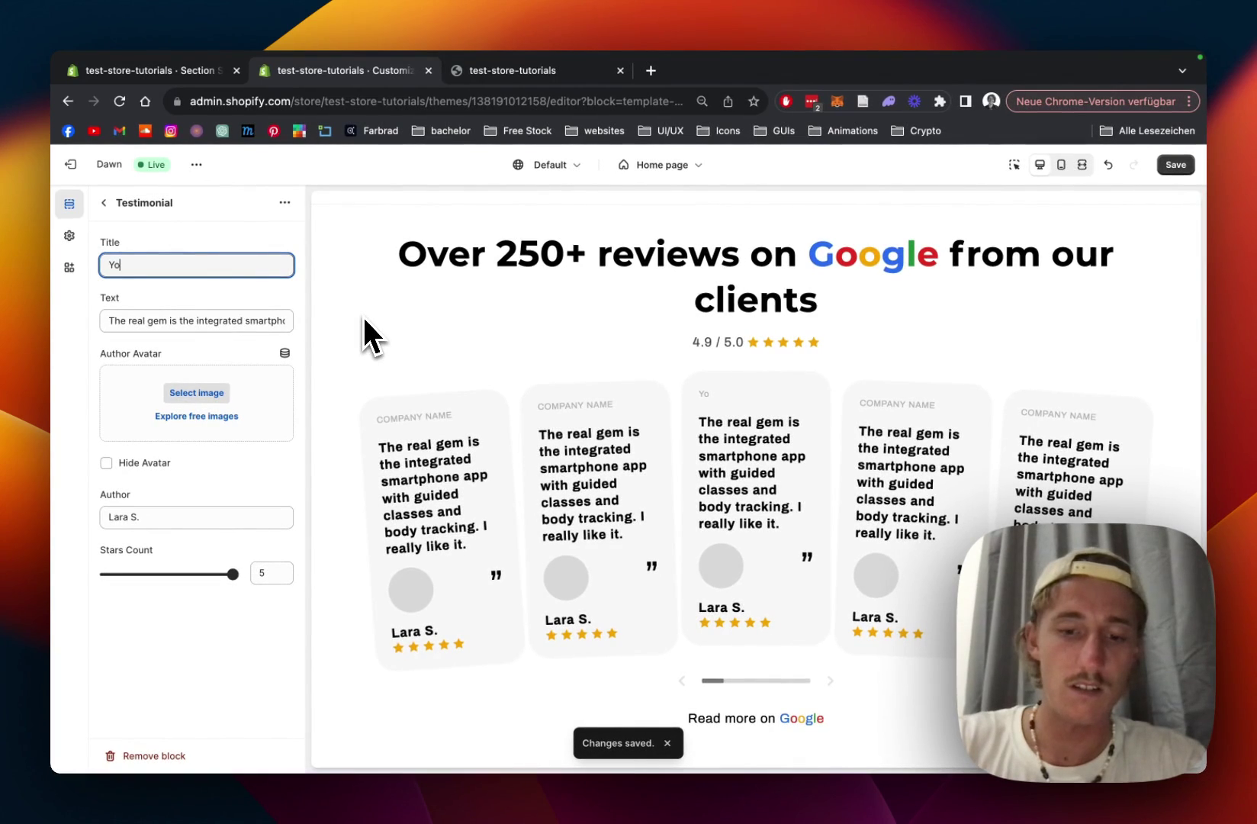
{"action": "type", "text": "ur Comnpany"}
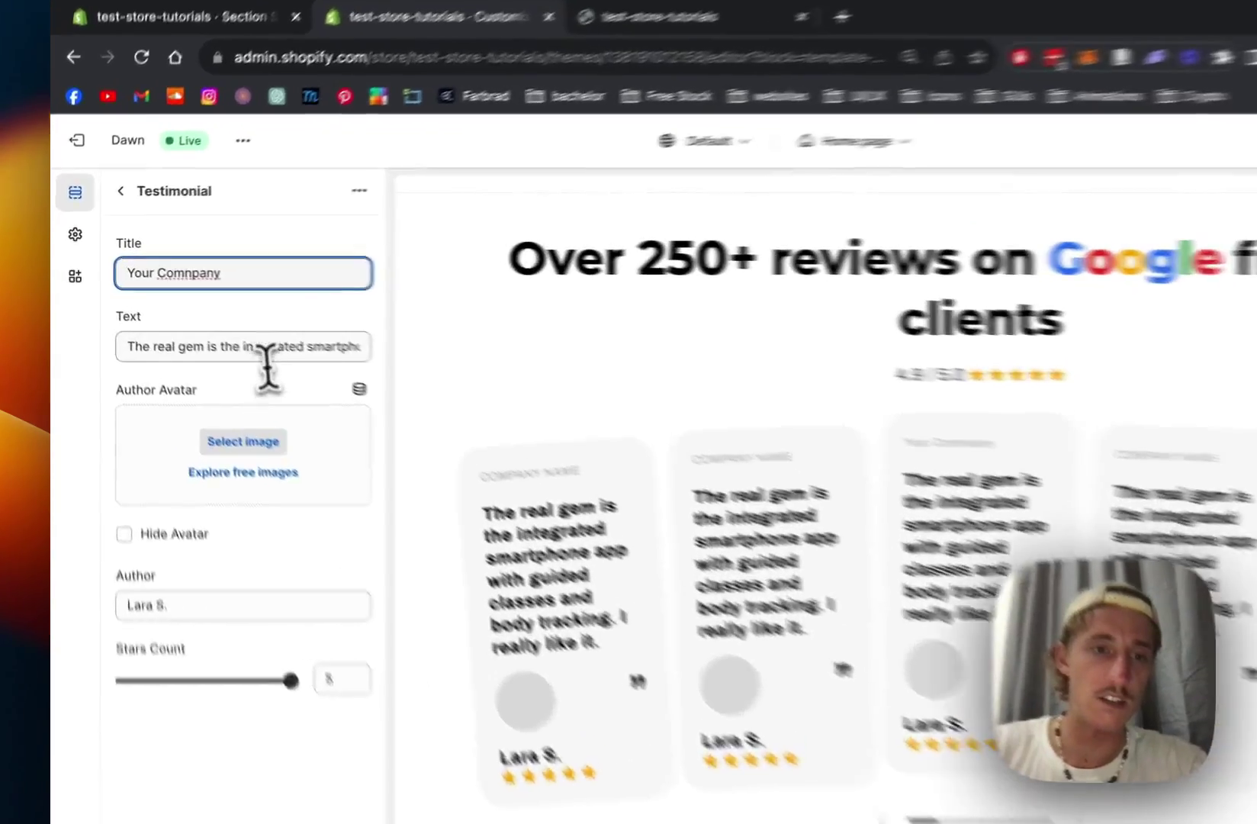
- Replace the review text with 'I will demonstrate how you can change the tex'
{"action": "left_click", "coordinate": [223, 324]}
{"action": "key", "text": "super+a"}
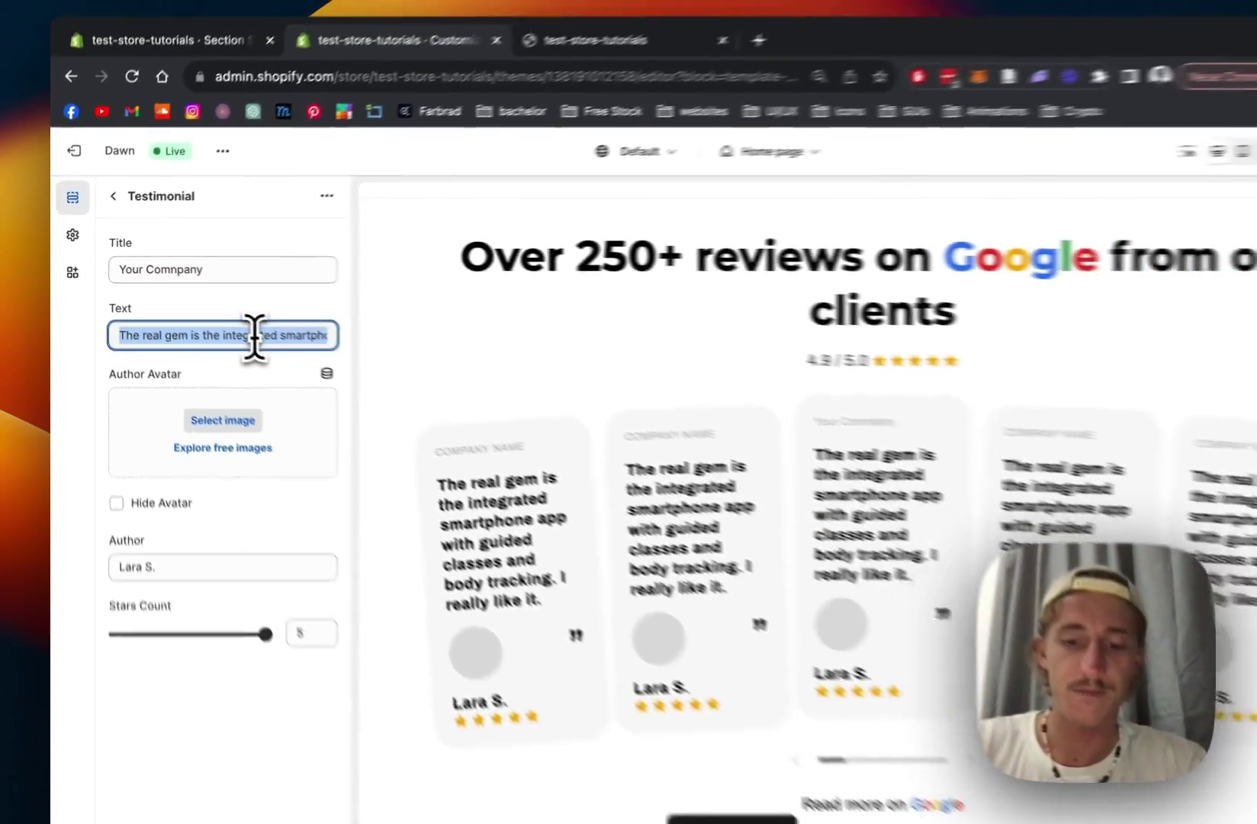
{"action": "type", "text": "I will demonstrate how you can change the text!"}
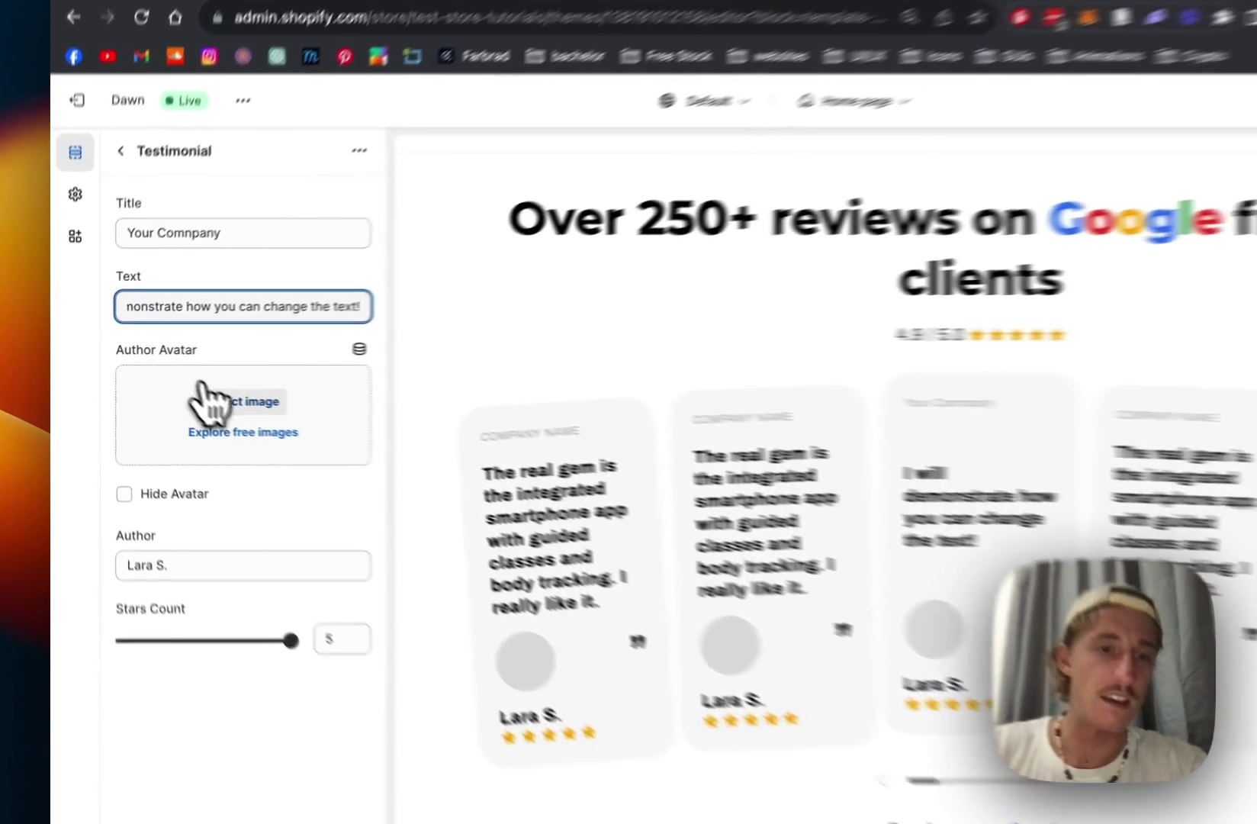
- Set the author avatar to the Bildschirmfoto woman's portrait
{"action": "left_click", "coordinate": [197, 392]}
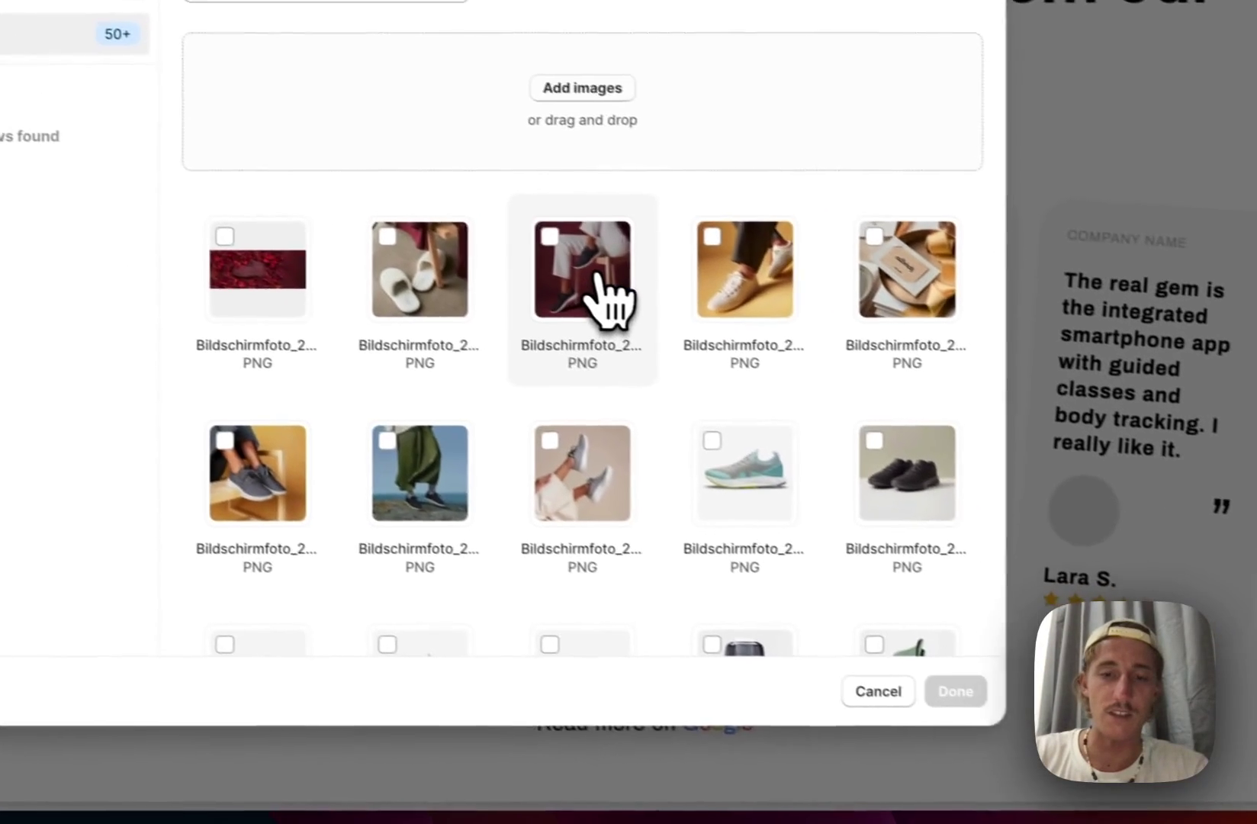
{"action": "scroll", "coordinate": [610, 298], "scroll_direction": "down", "scroll_amount": 10}
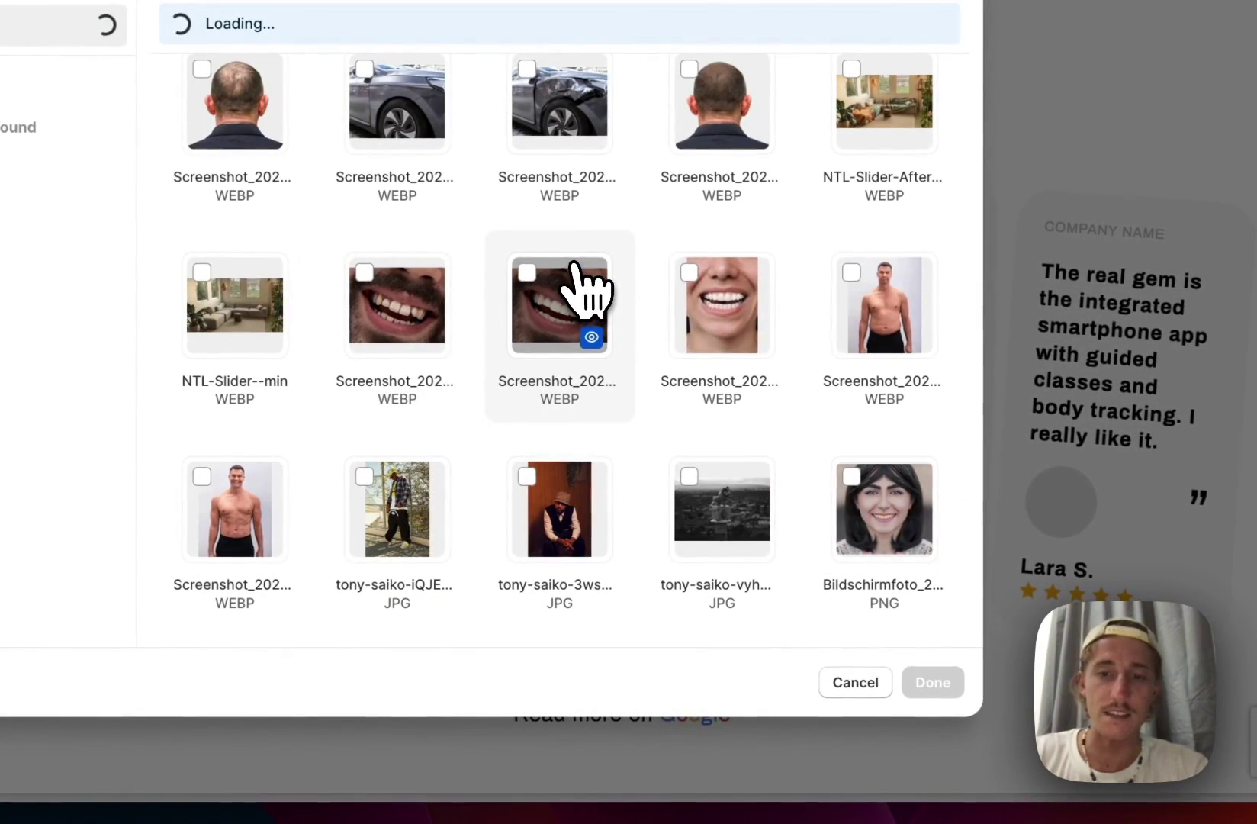
{"action": "left_click", "coordinate": [858, 477]}
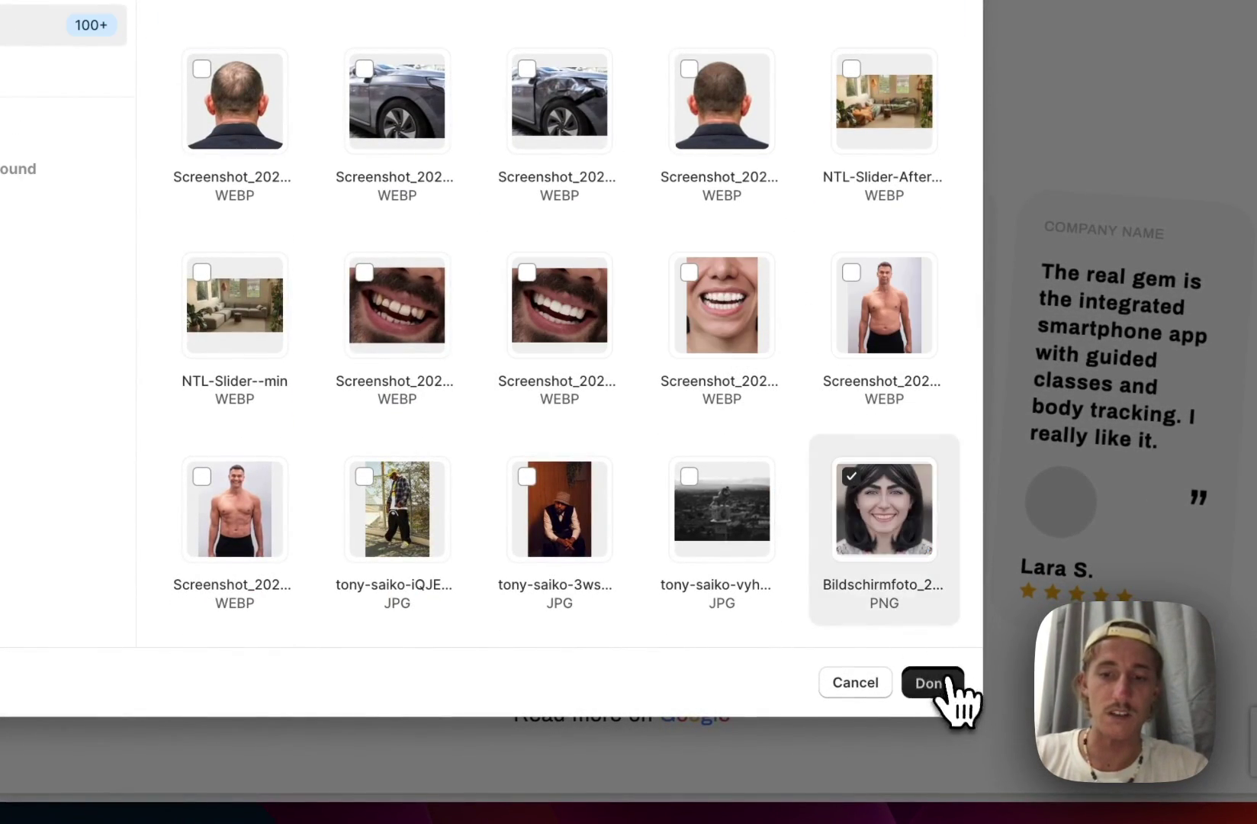
{"action": "left_click", "coordinate": [932, 682]}
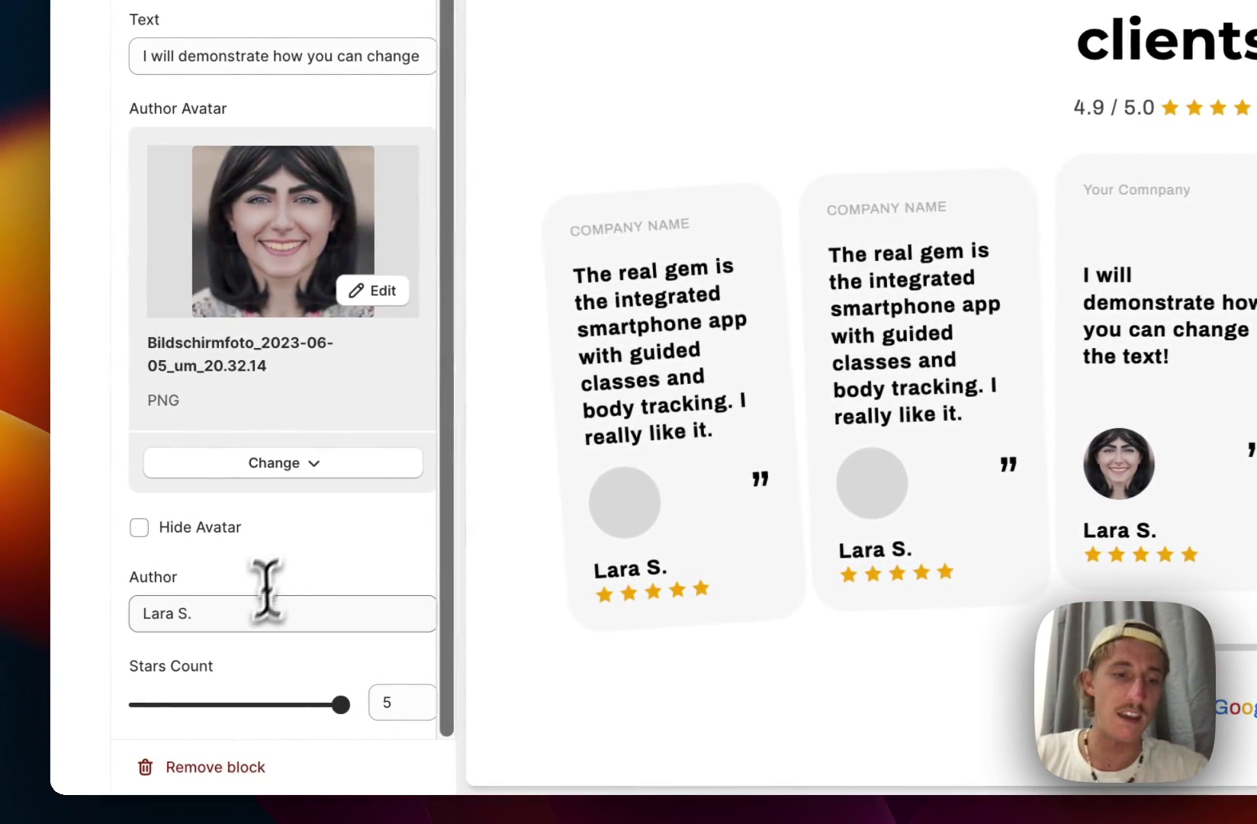
- Change the author name to Lisa D
{"action": "left_click_drag", "start_coordinate": [266, 611], "coordinate": [104, 618]}
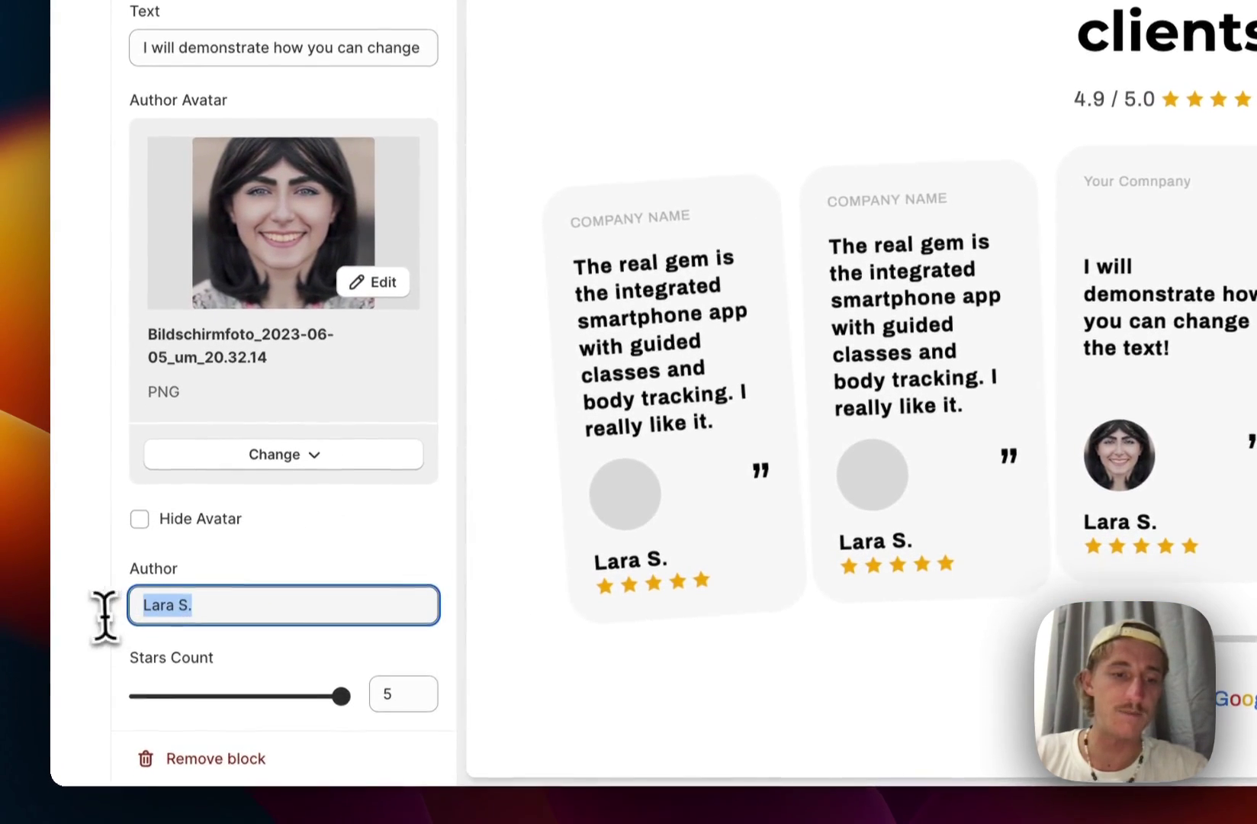
{"action": "key", "text": "BackSpace"}
{"action": "type", "text": "Lisa"}
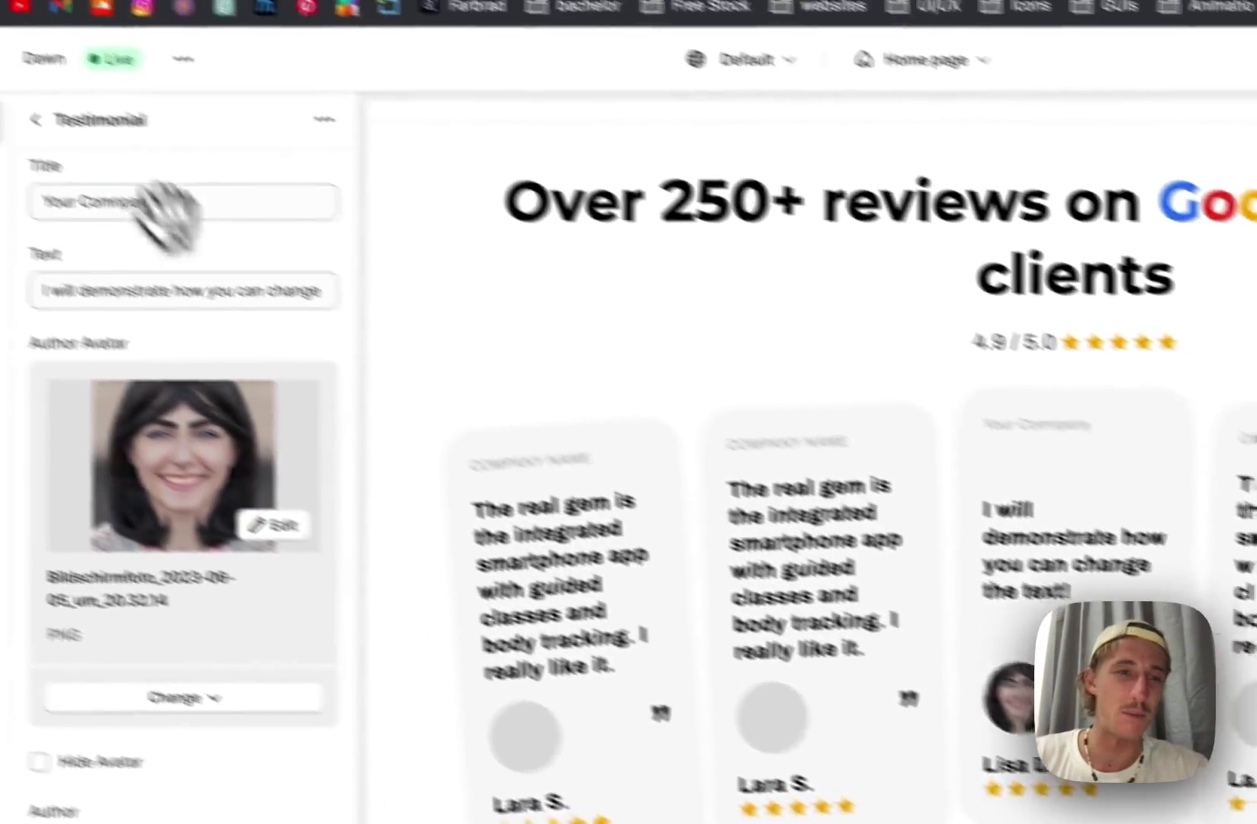
- Delete the duplicate SS - Testimonial #9, then step through the carousel in mobile preview
{"action": "left_click", "coordinate": [17, 56]}
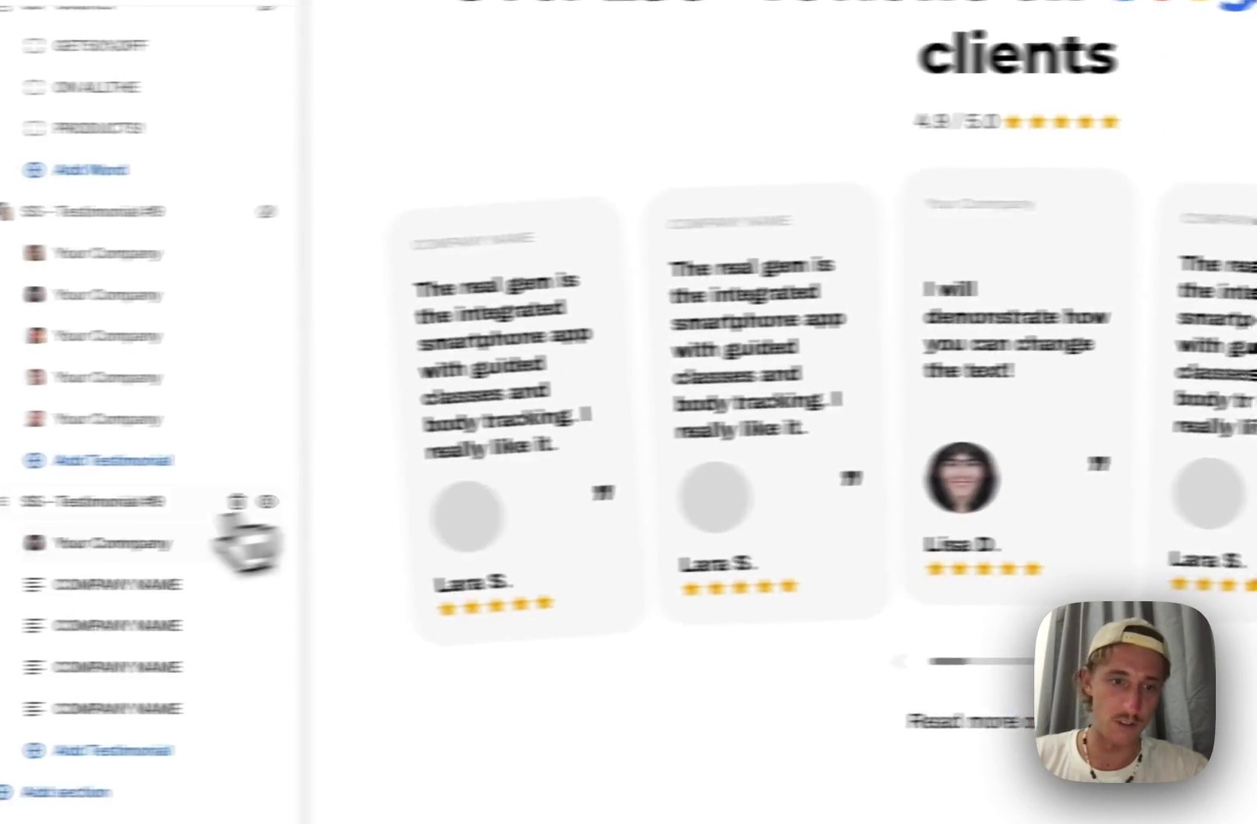
{"action": "left_click", "coordinate": [378, 499]}
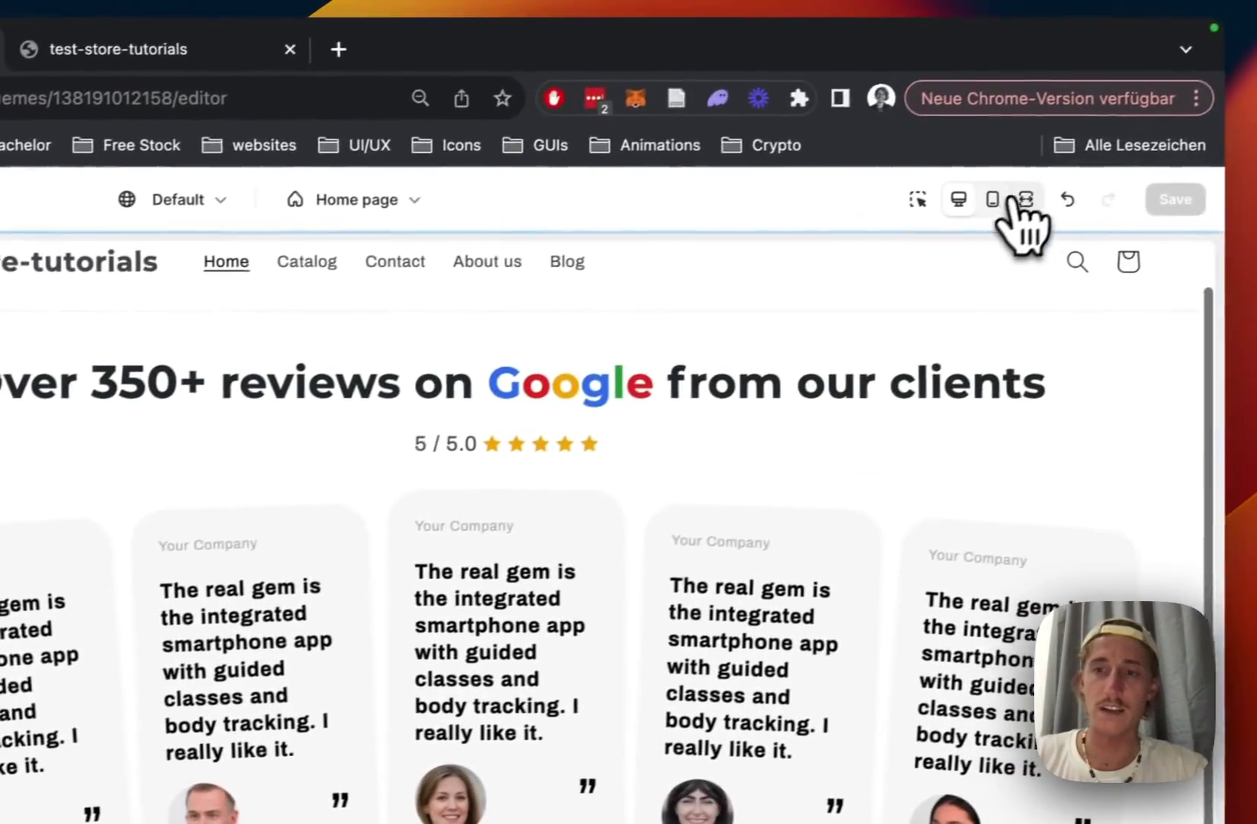
{"action": "left_click", "coordinate": [1152, 151]}
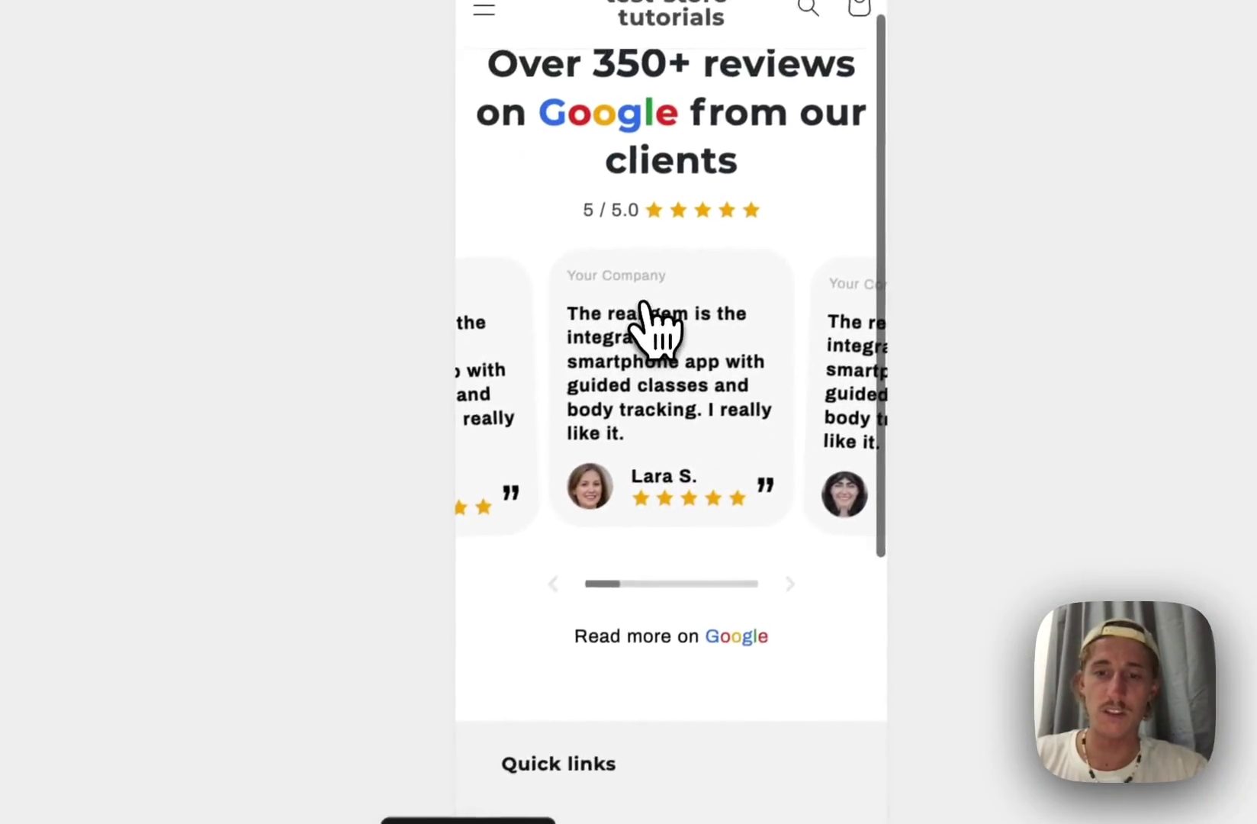
{"action": "left_click", "coordinate": [755, 586]}
{"action": "left_click", "coordinate": [755, 586]}
{"action": "left_click", "coordinate": [796, 579]}
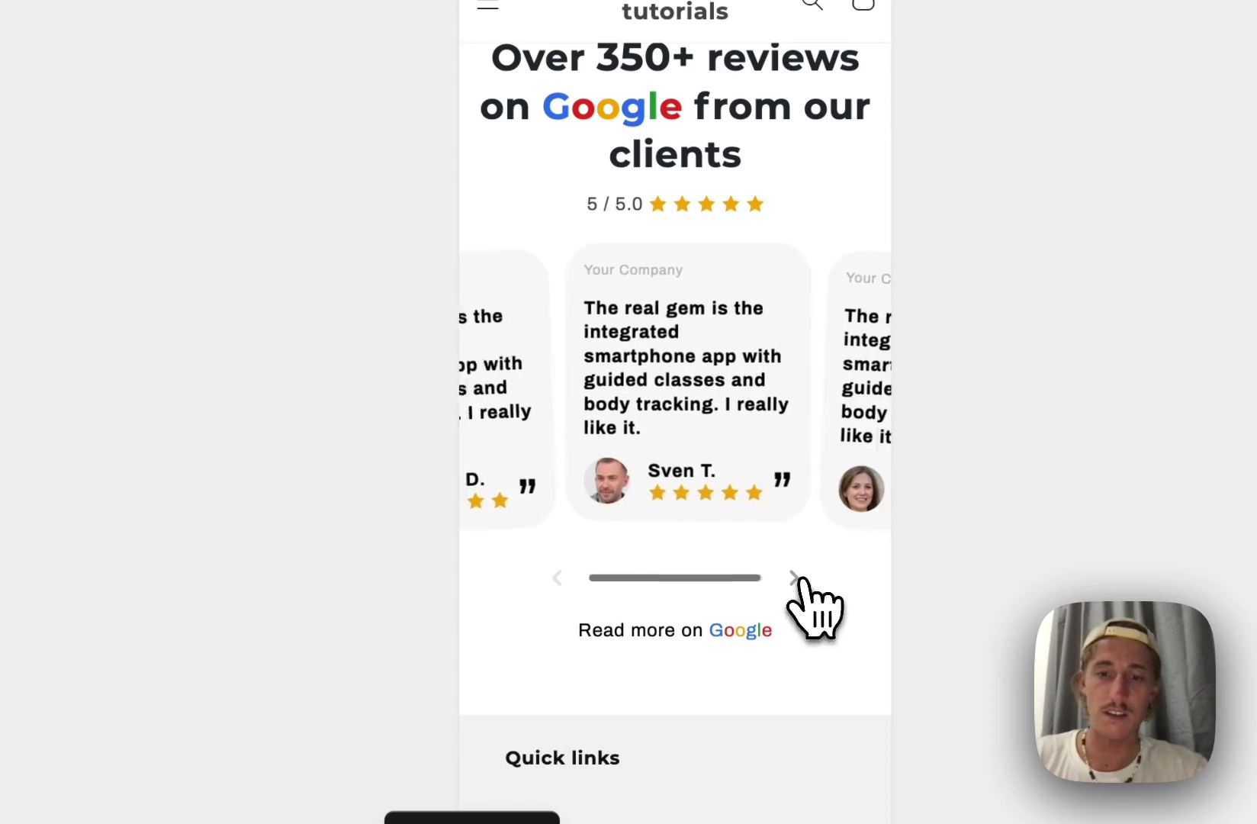
{"action": "left_click", "coordinate": [557, 580]}
{"action": "left_click", "coordinate": [557, 580]}
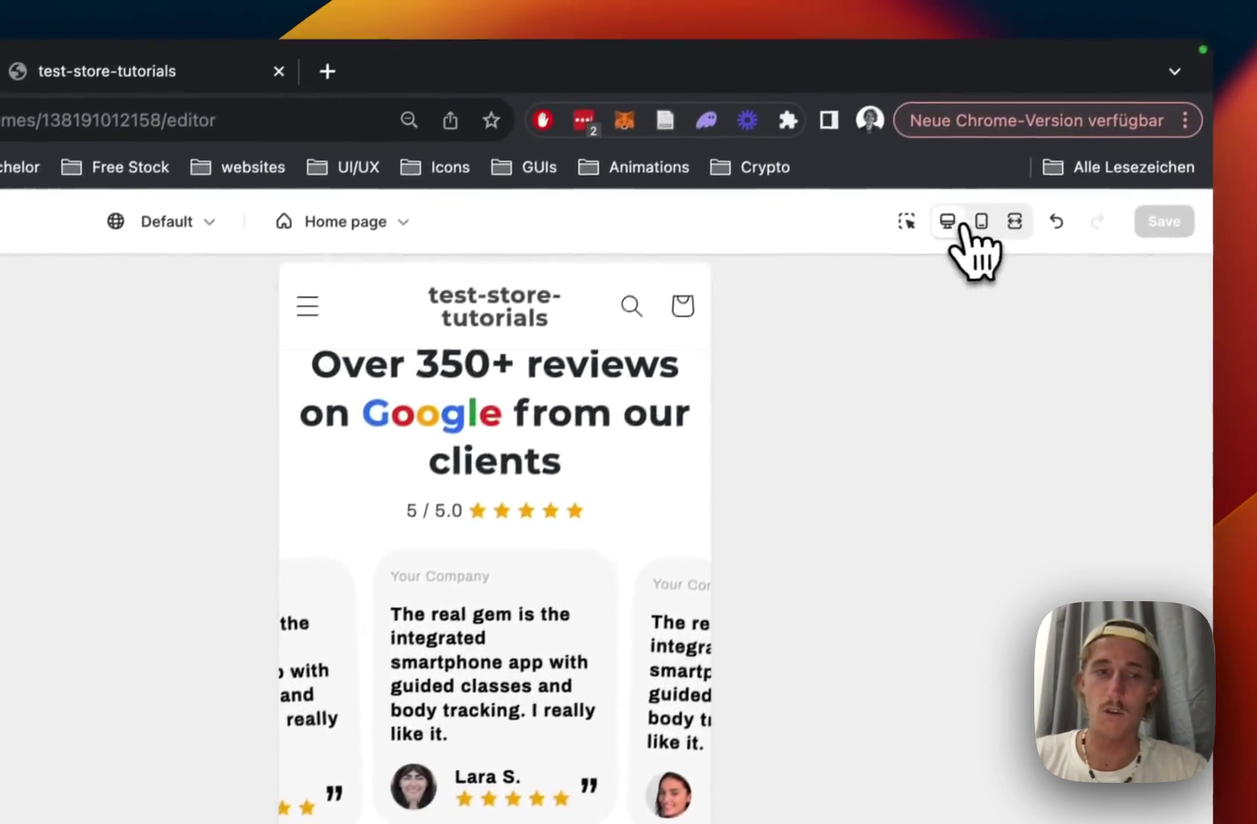
- Back in desktop view, change the heading to 'Over 450+ reviews on Google from our clients'
{"action": "left_click", "coordinate": [963, 237]}
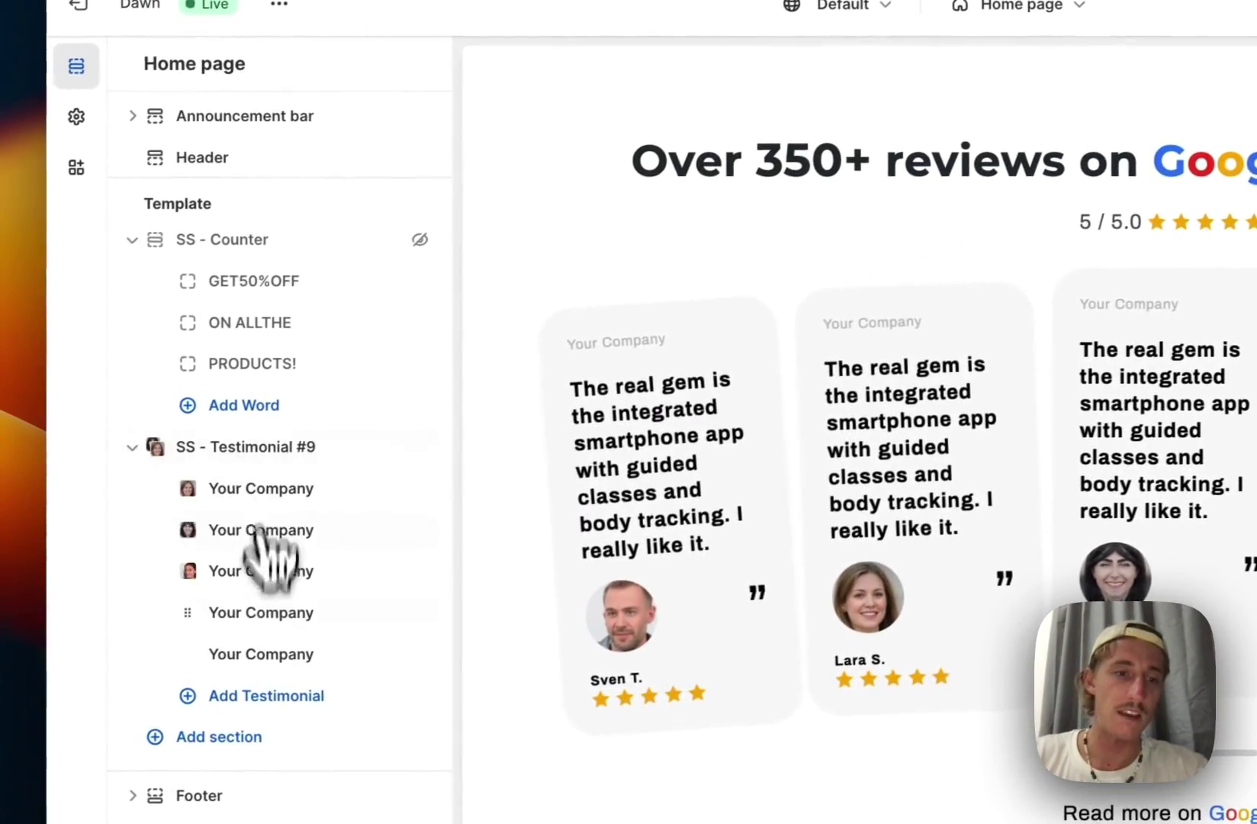
{"action": "left_click_drag", "start_coordinate": [239, 466], "coordinate": [267, 441]}
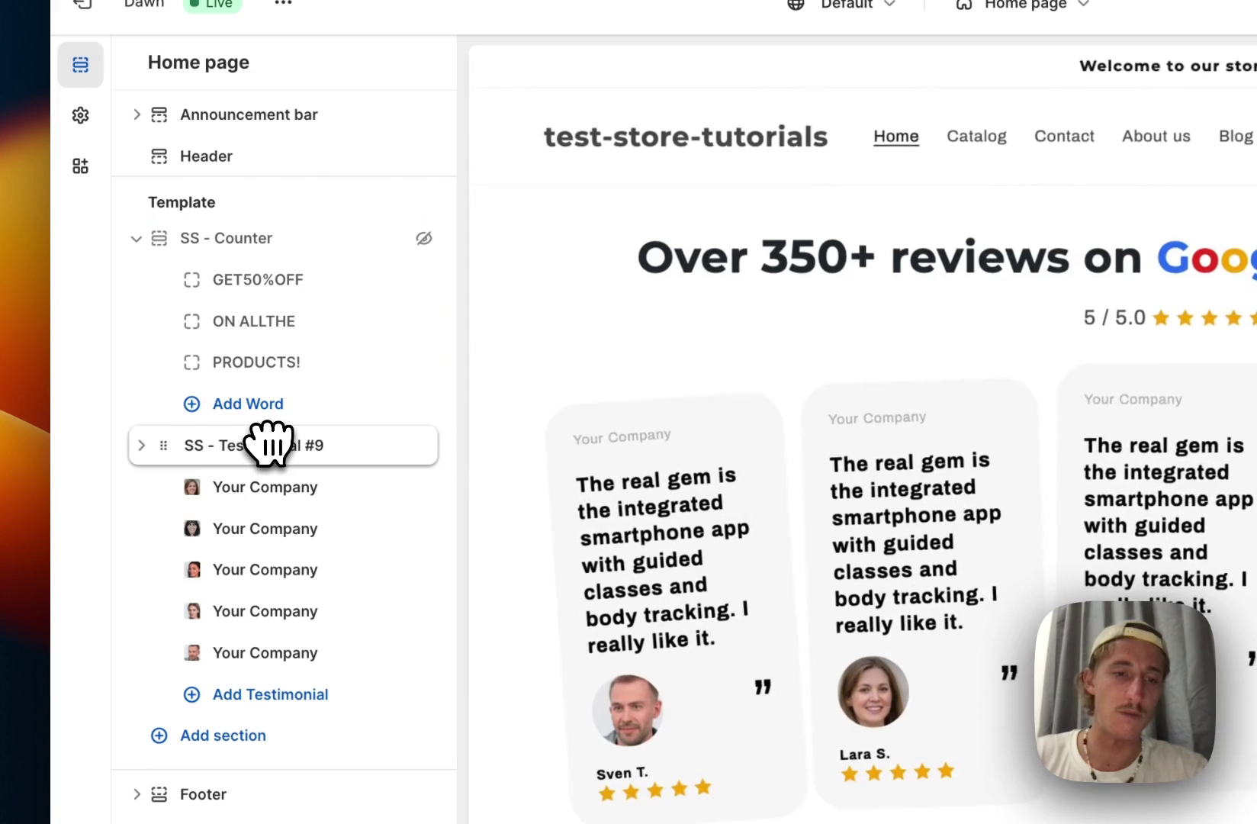
{"action": "left_click", "coordinate": [272, 444]}
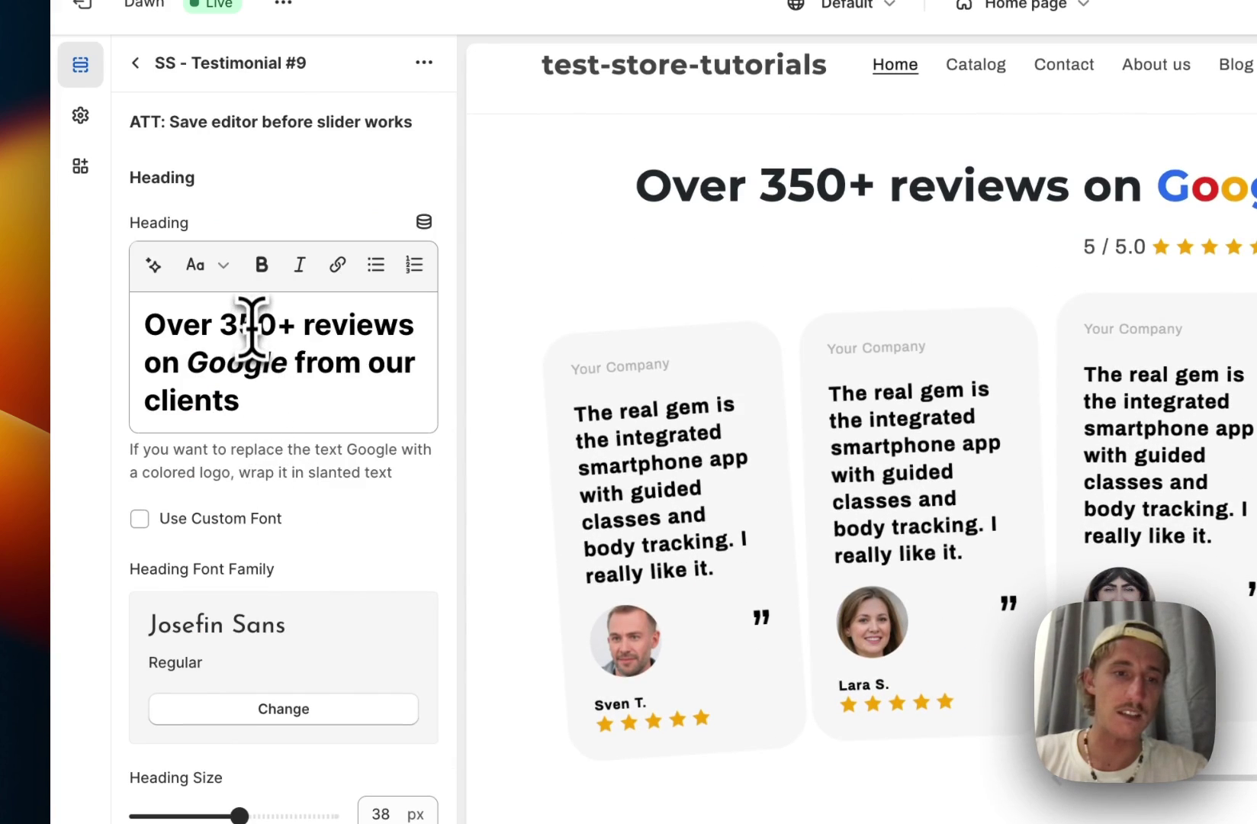
{"action": "scroll", "coordinate": [254, 336], "scroll_direction": "down", "scroll_amount": 1}
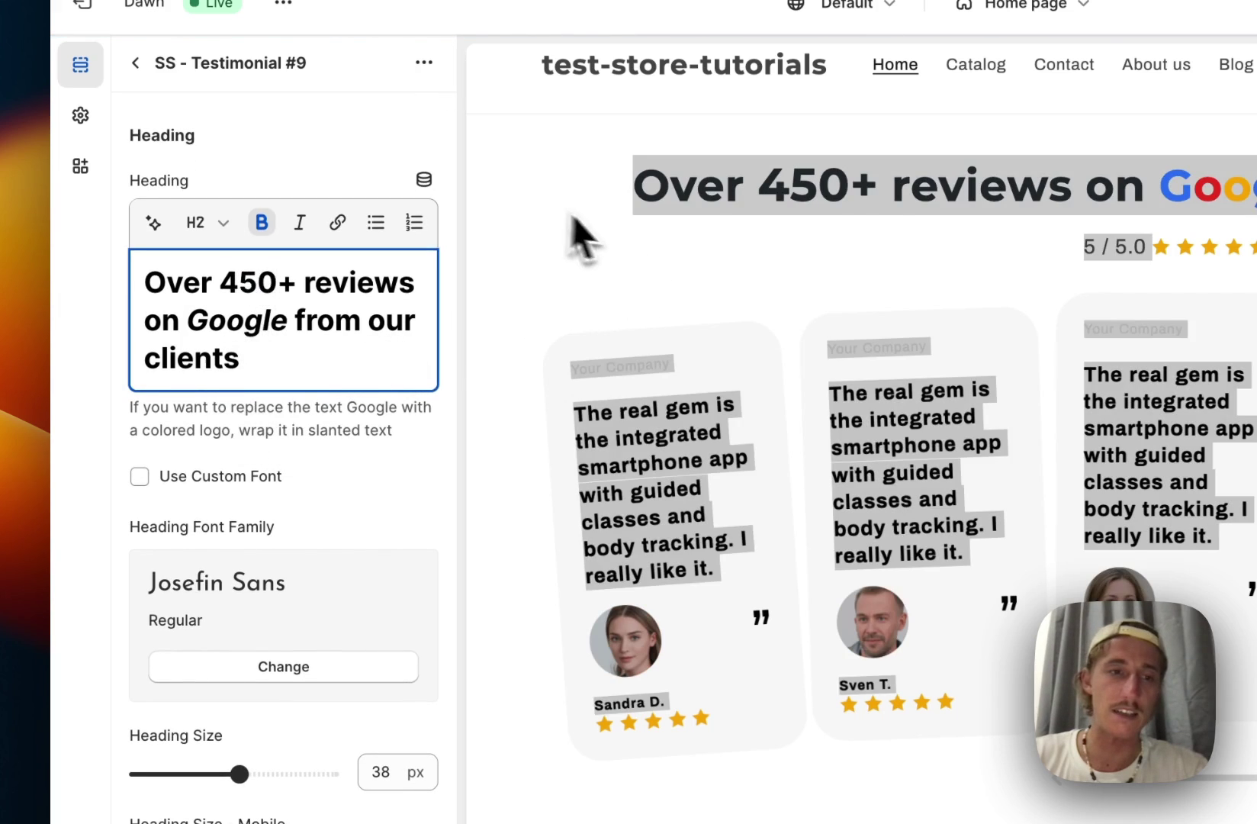
{"action": "left_click", "coordinate": [485, 276]}
- Increase the Testimonial #9 heading size to 46 px
{"action": "scroll", "coordinate": [305, 446], "scroll_direction": "down", "scroll_amount": 3}
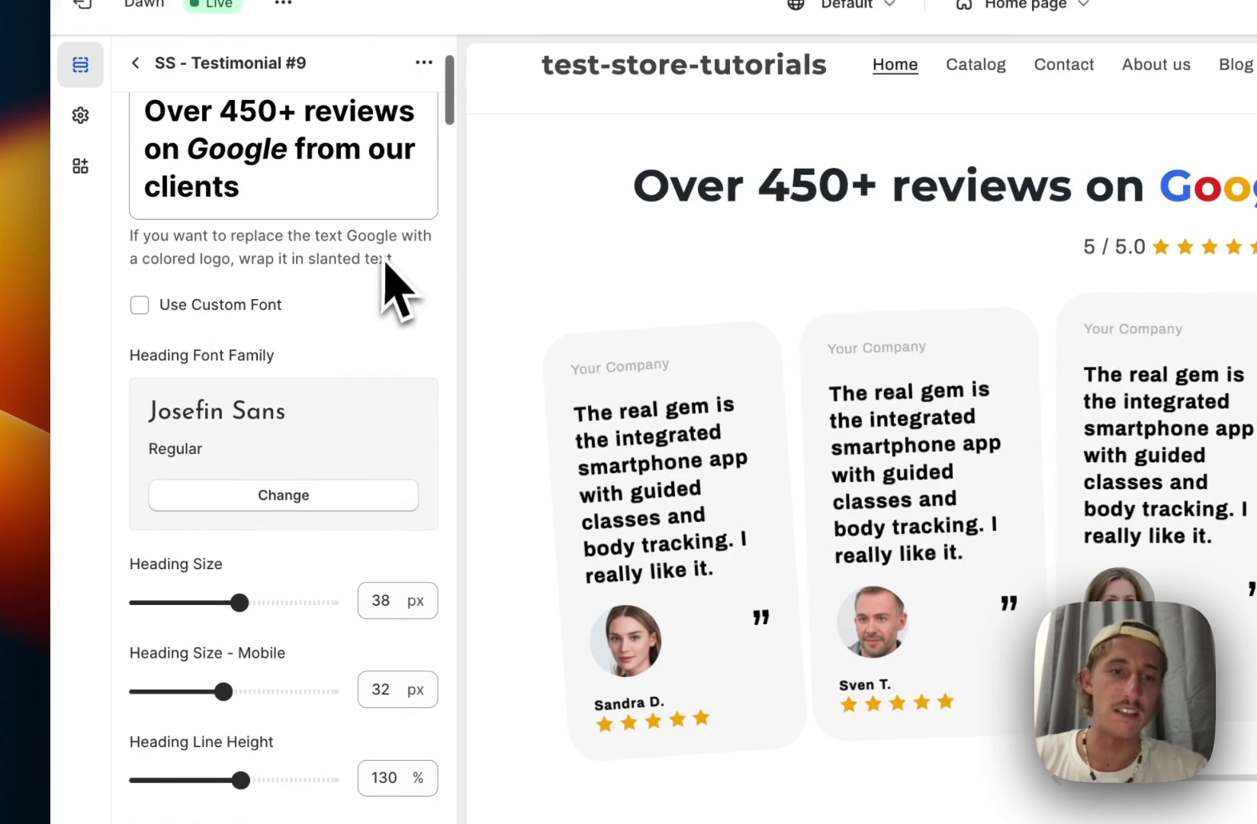
{"action": "scroll", "coordinate": [340, 286], "scroll_direction": "up", "scroll_amount": 2}
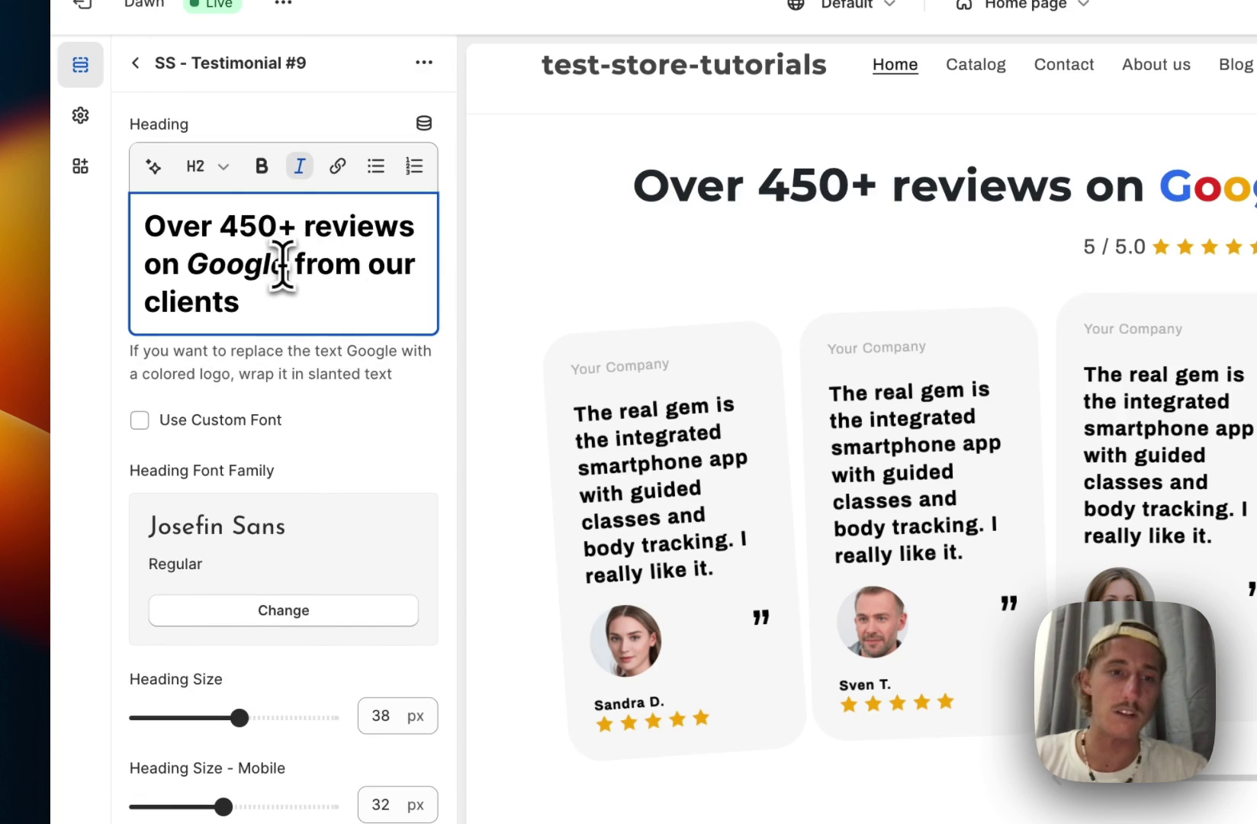
{"action": "scroll", "coordinate": [284, 267], "scroll_direction": "down", "scroll_amount": 3}
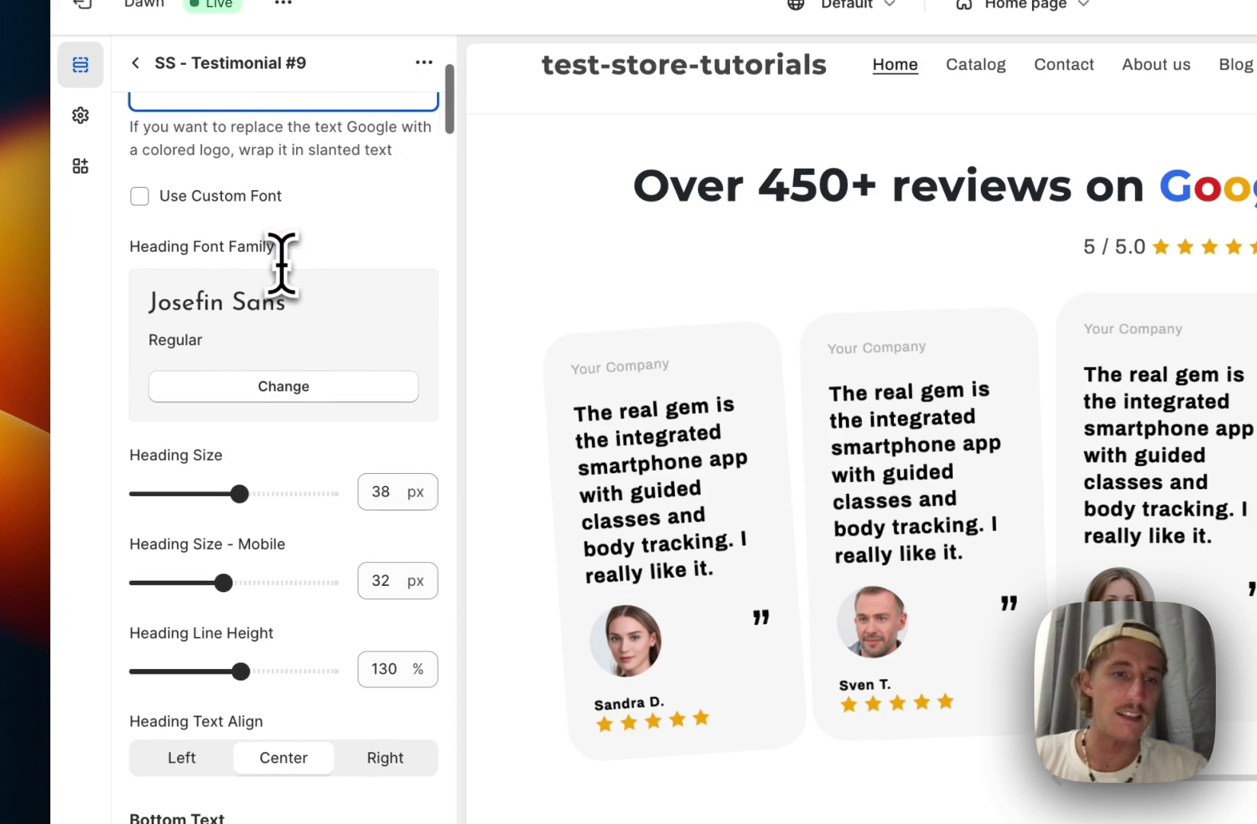
{"action": "scroll", "coordinate": [328, 435], "scroll_direction": "down", "scroll_amount": 2}
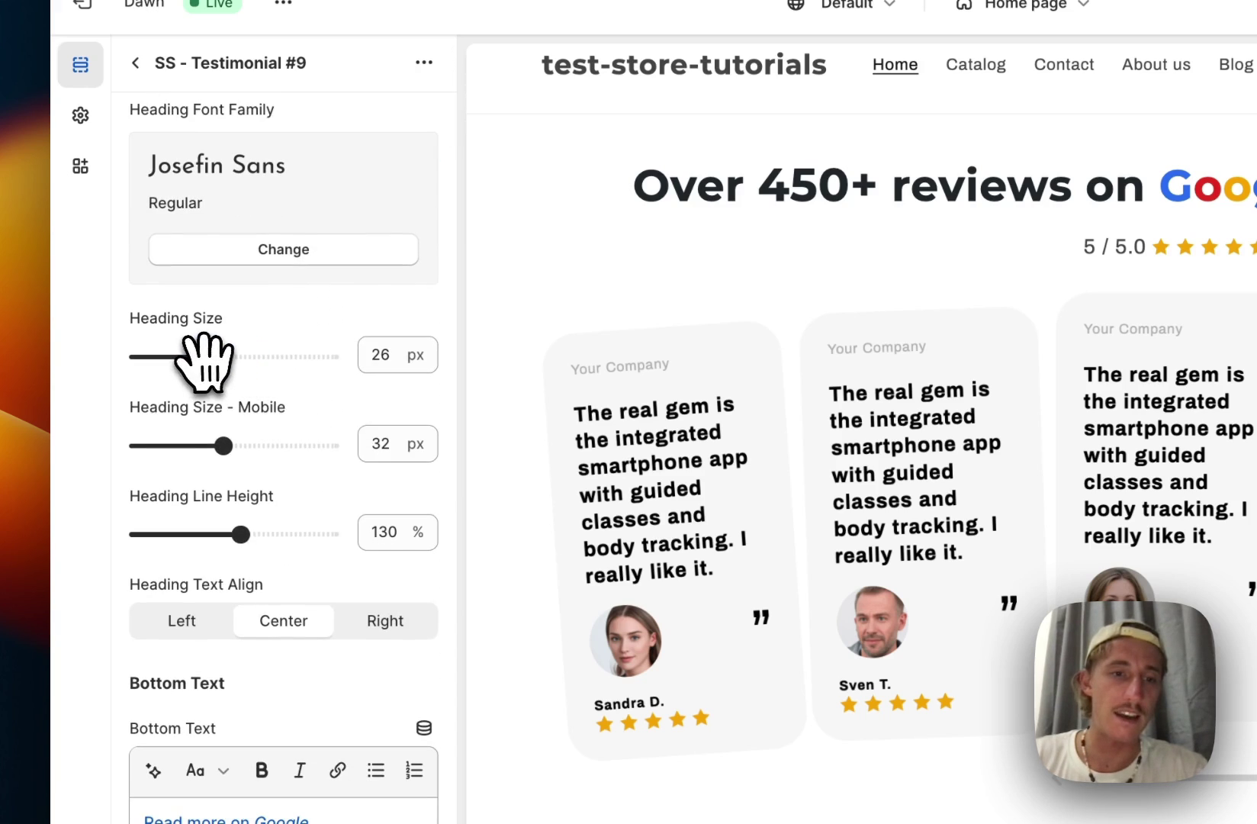
{"action": "left_click_drag", "start_coordinate": [207, 357], "coordinate": [229, 357]}
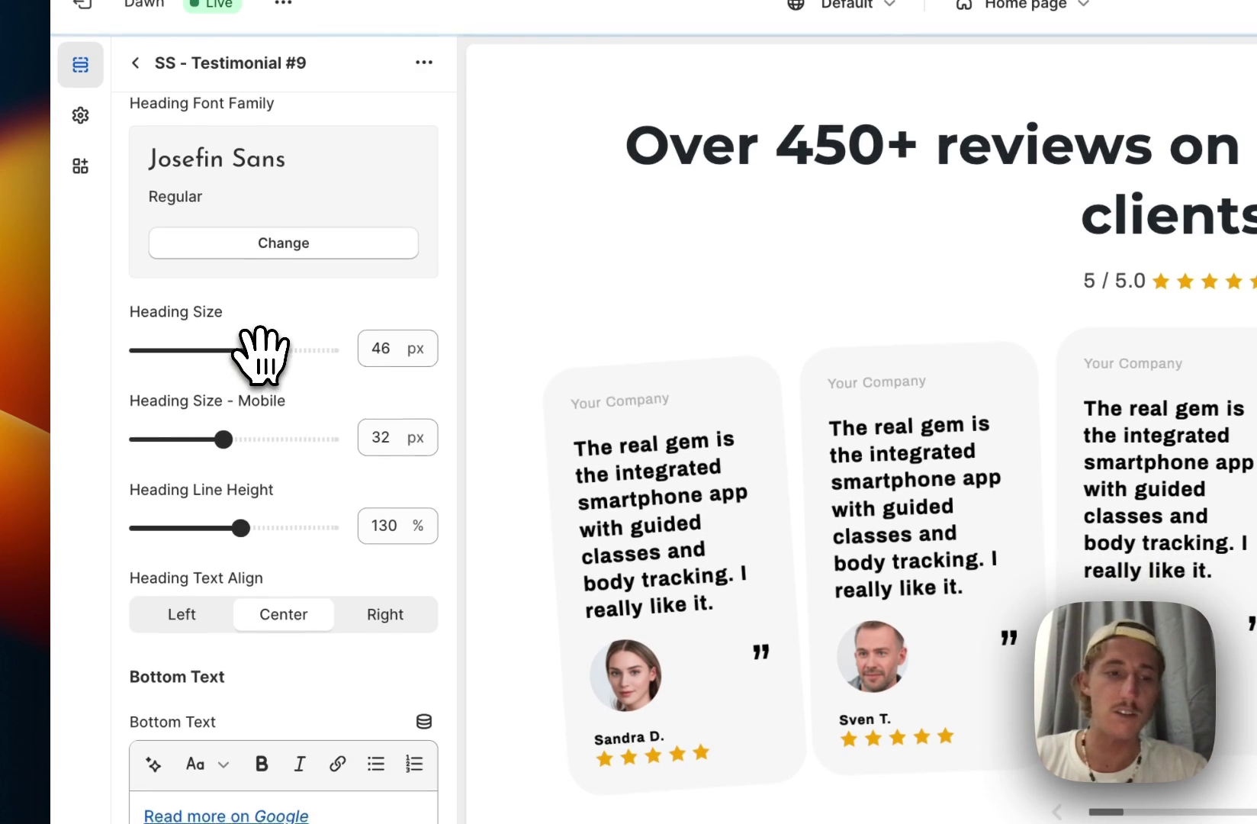
{"action": "scroll", "coordinate": [272, 380], "scroll_direction": "down", "scroll_amount": 3}
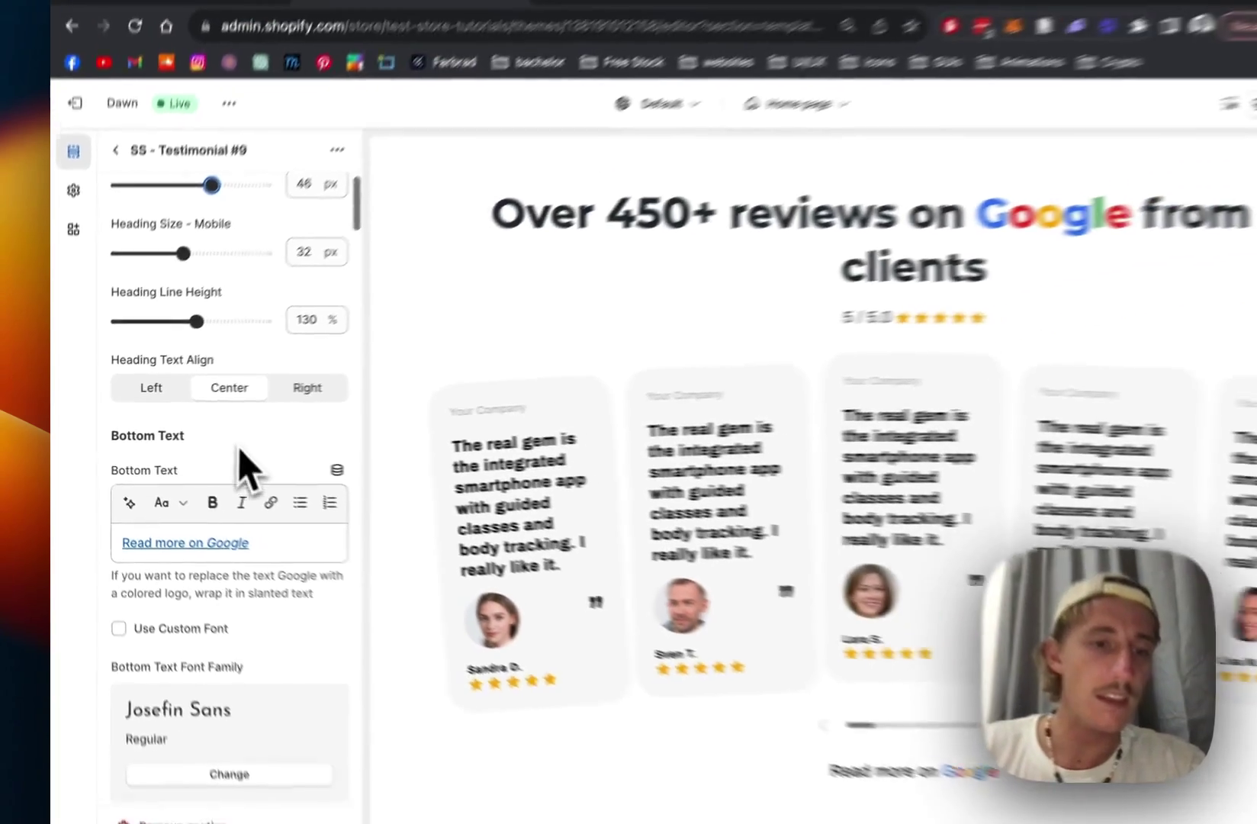
{"action": "scroll", "coordinate": [245, 465], "scroll_direction": "down", "scroll_amount": 2}
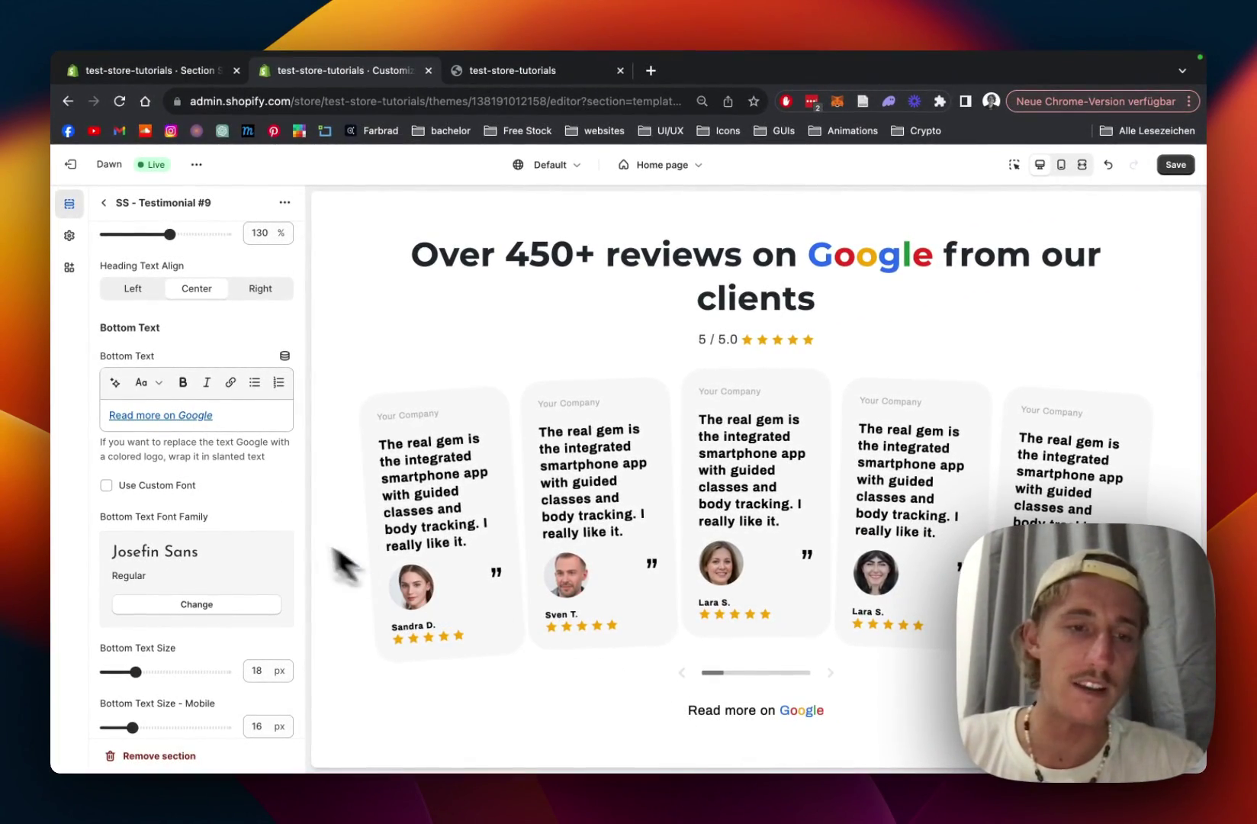
- Raise the Bottom Text Size of 'Read more on Google' to about 22 px
{"action": "scroll", "coordinate": [289, 543], "scroll_direction": "down", "scroll_amount": 1}
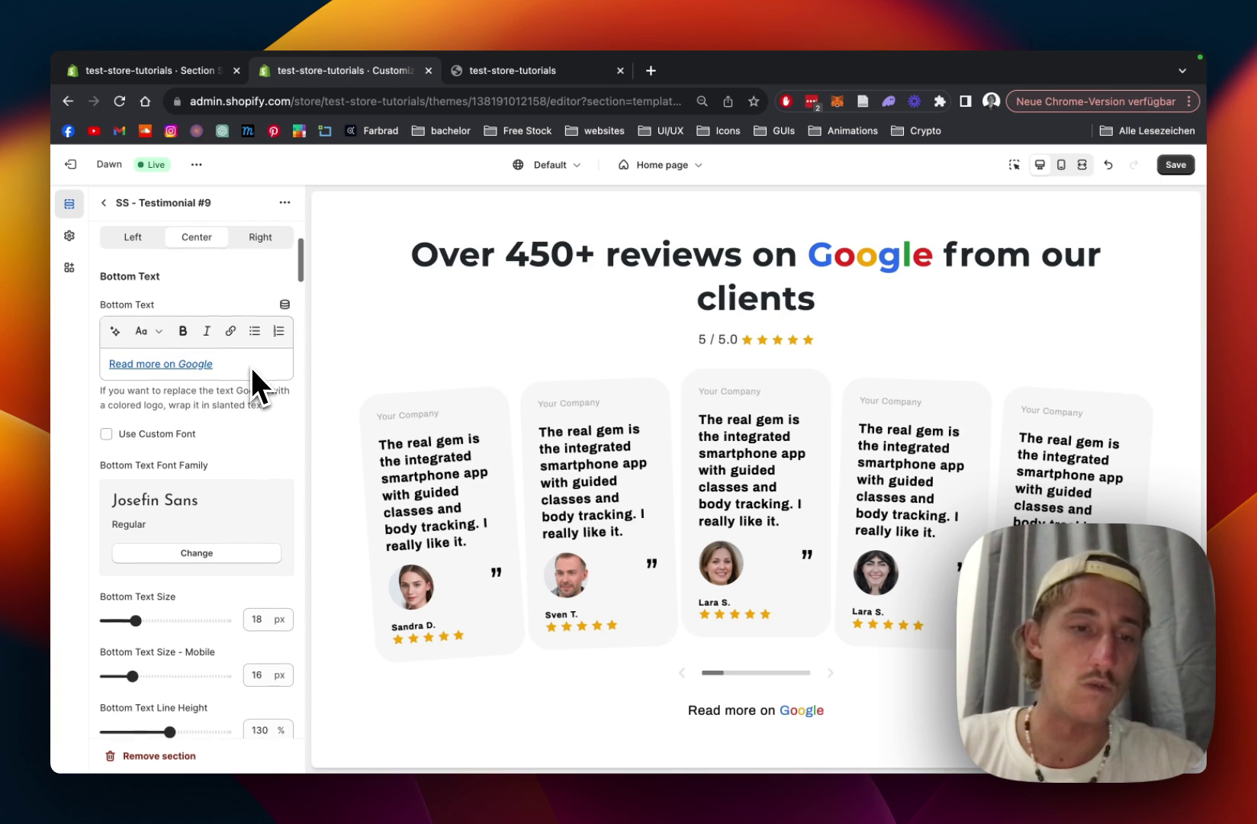
{"action": "scroll", "coordinate": [251, 366], "scroll_direction": "down", "scroll_amount": 1}
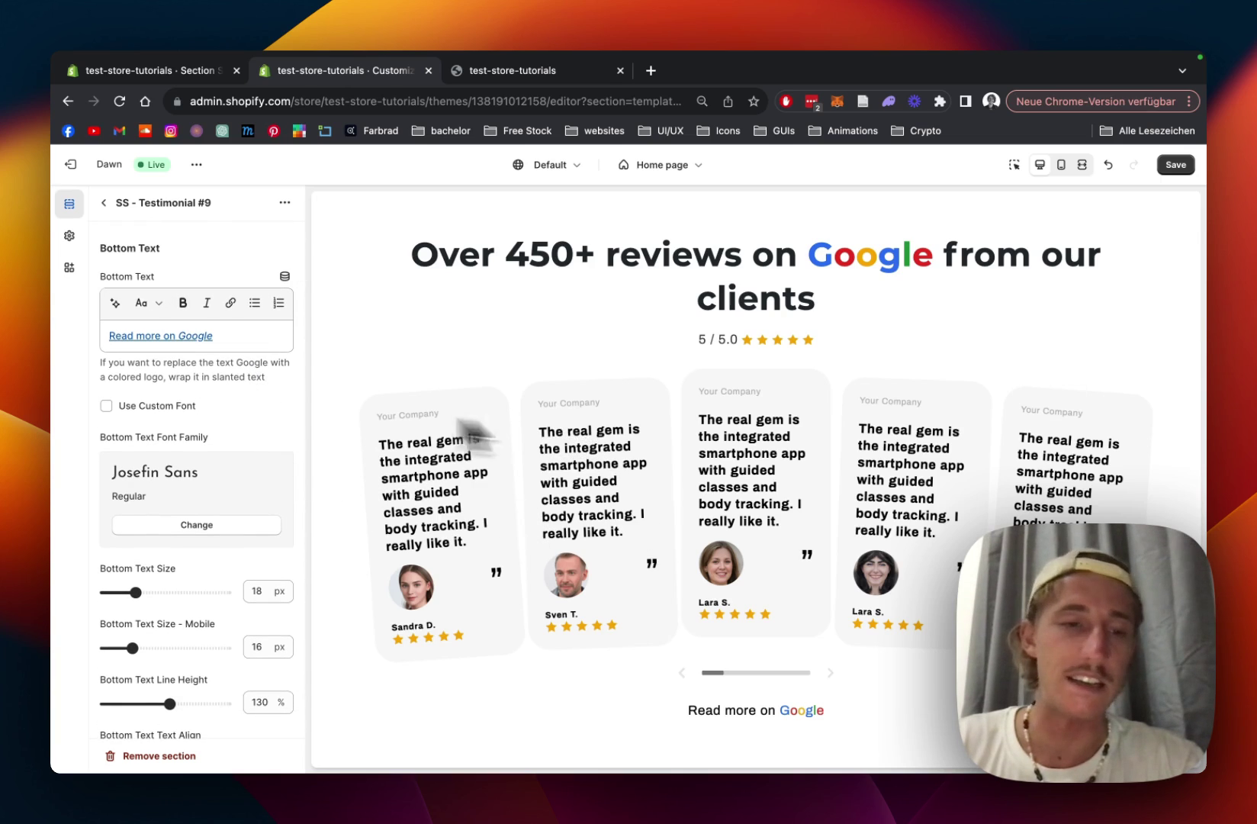
{"action": "scroll", "coordinate": [245, 381], "scroll_direction": "down", "scroll_amount": 6}
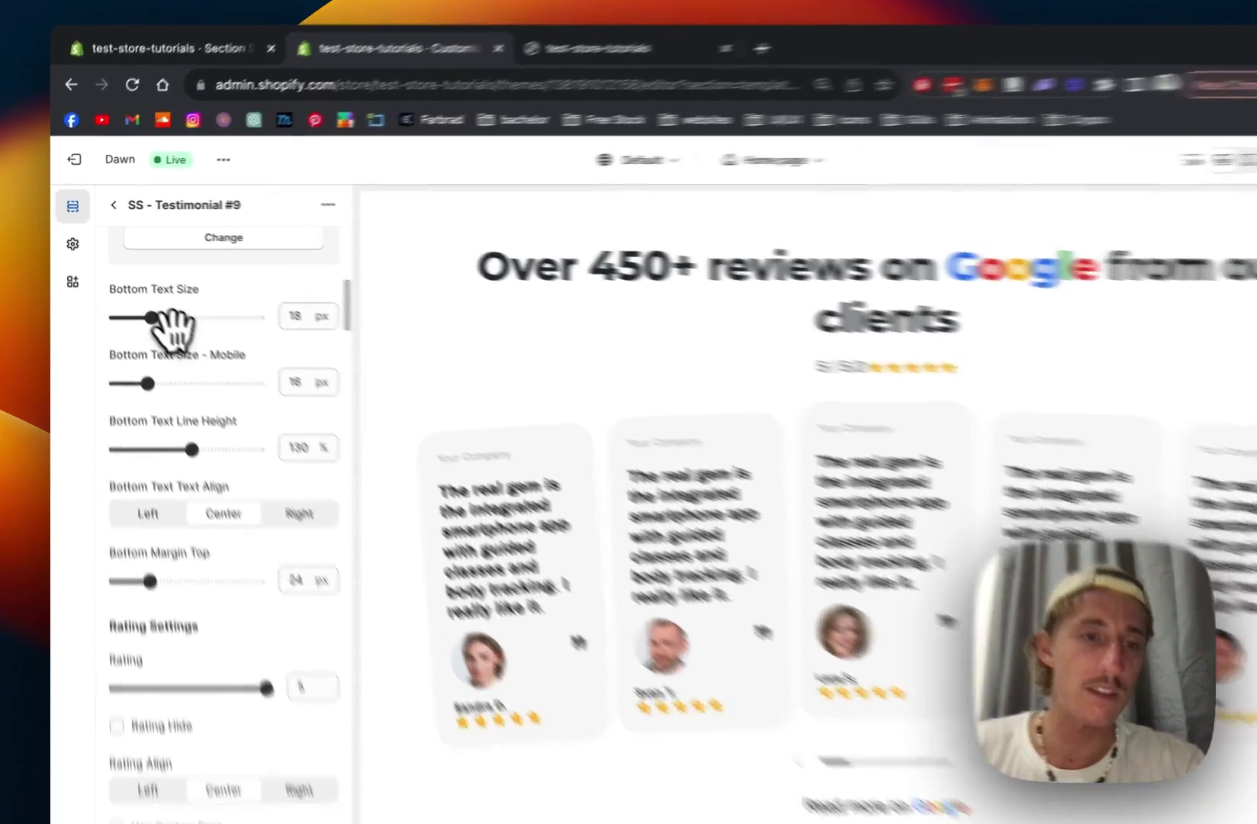
{"action": "left_click_drag", "start_coordinate": [155, 317], "coordinate": [173, 317]}
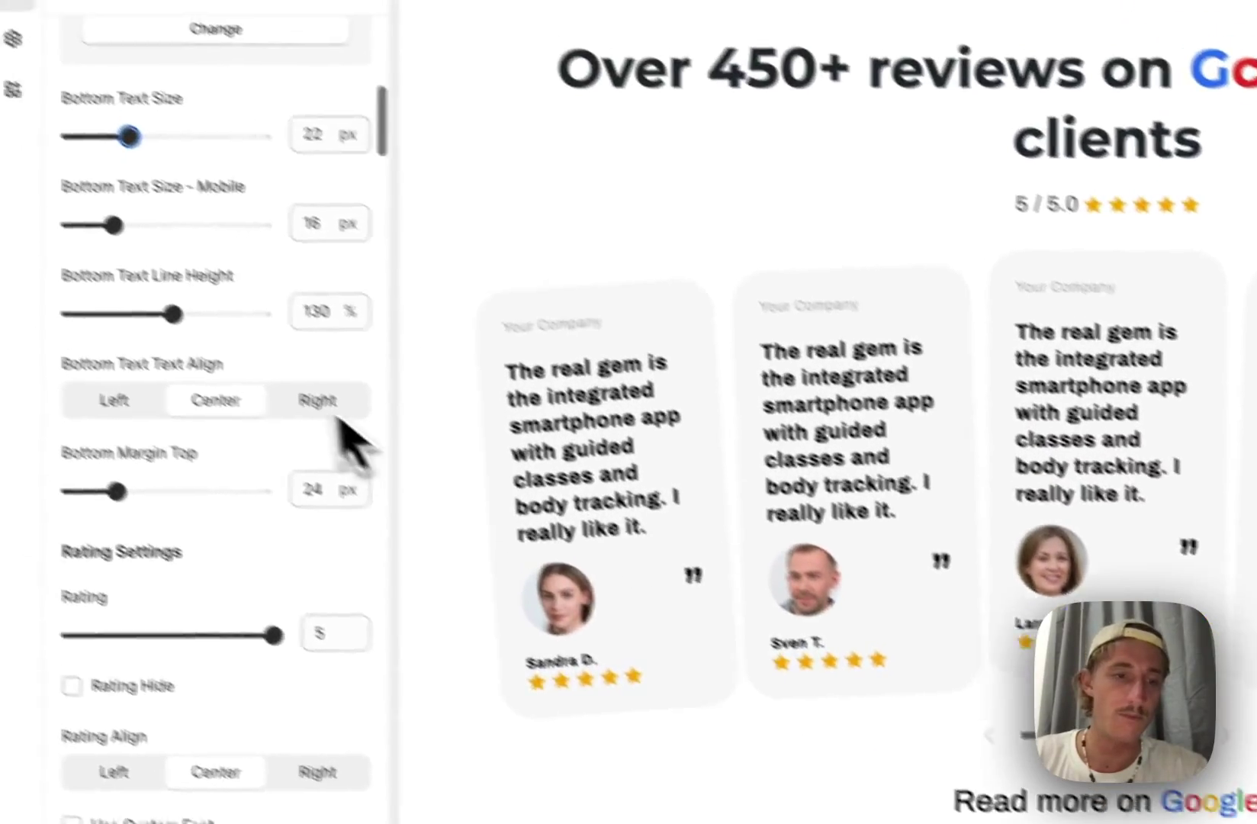
{"action": "scroll", "coordinate": [374, 580], "scroll_direction": "down", "scroll_amount": 5}
{"action": "scroll", "coordinate": [361, 437], "scroll_direction": "down", "scroll_amount": 10}
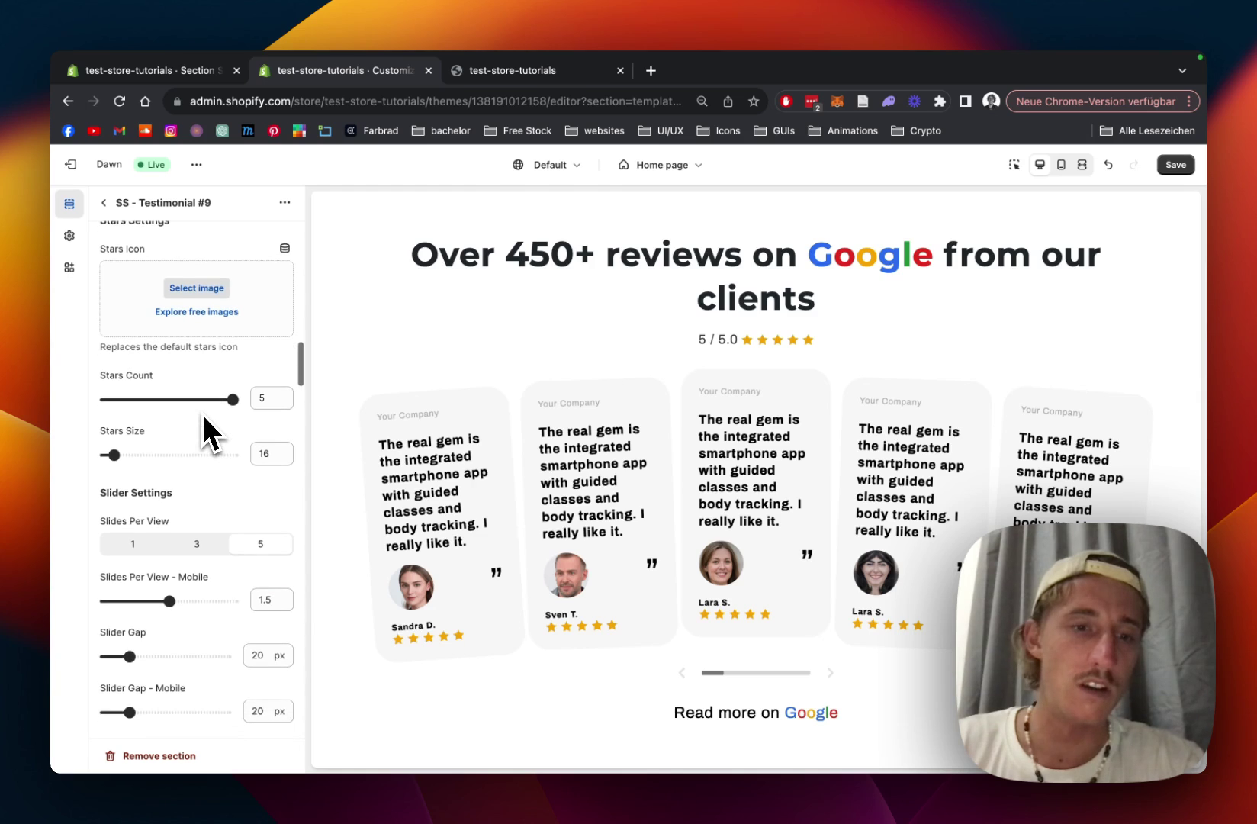
- Toggle Slides Per View and check the carousel at mobile and desktop widths
{"action": "scroll", "coordinate": [196, 446], "scroll_direction": "down", "scroll_amount": 2}
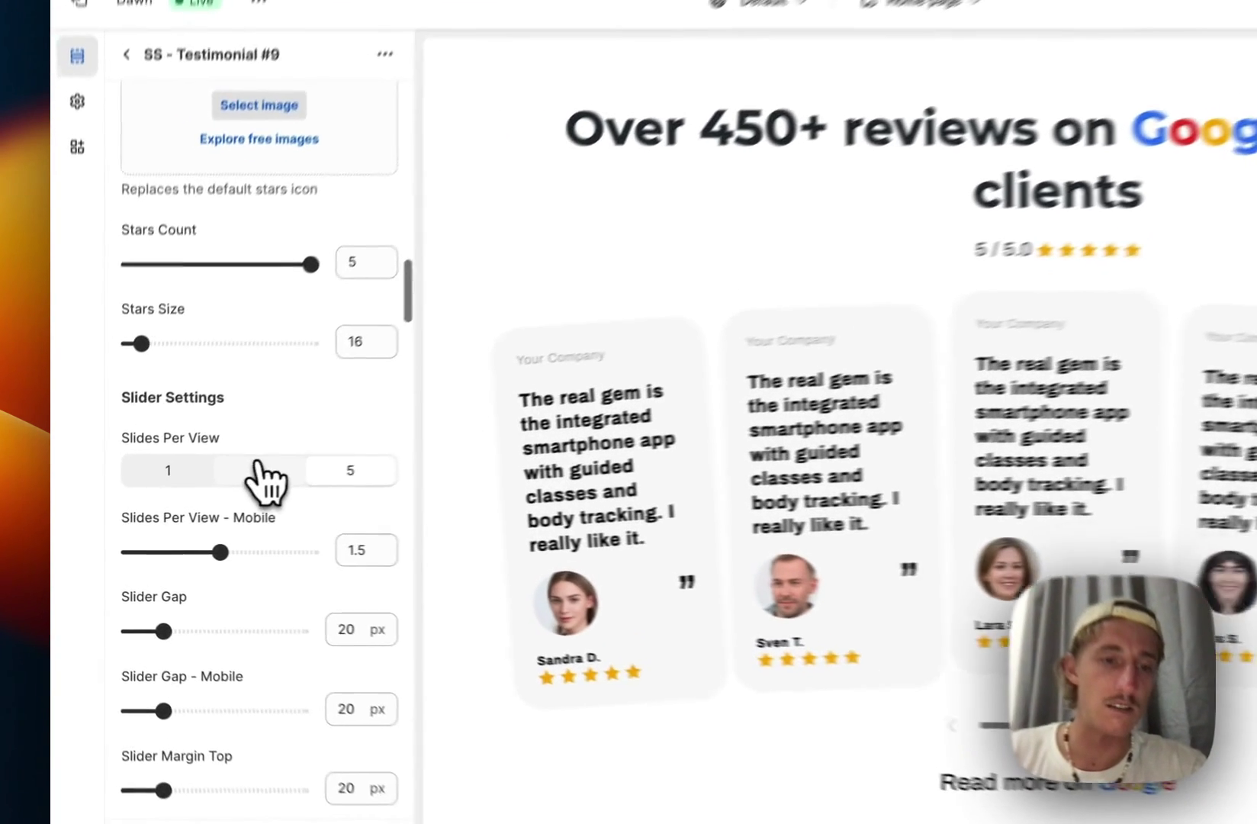
{"action": "left_click", "coordinate": [259, 469]}
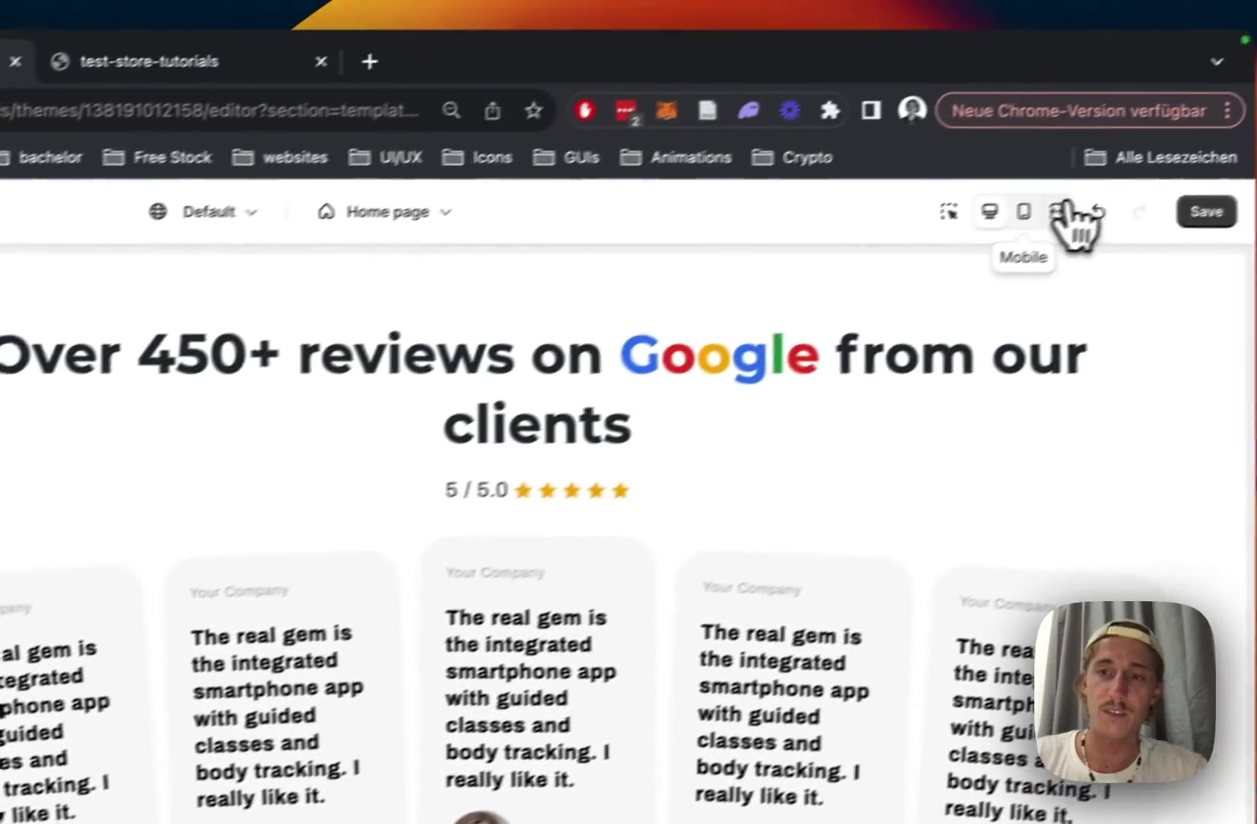
{"action": "left_click", "coordinate": [1067, 214]}
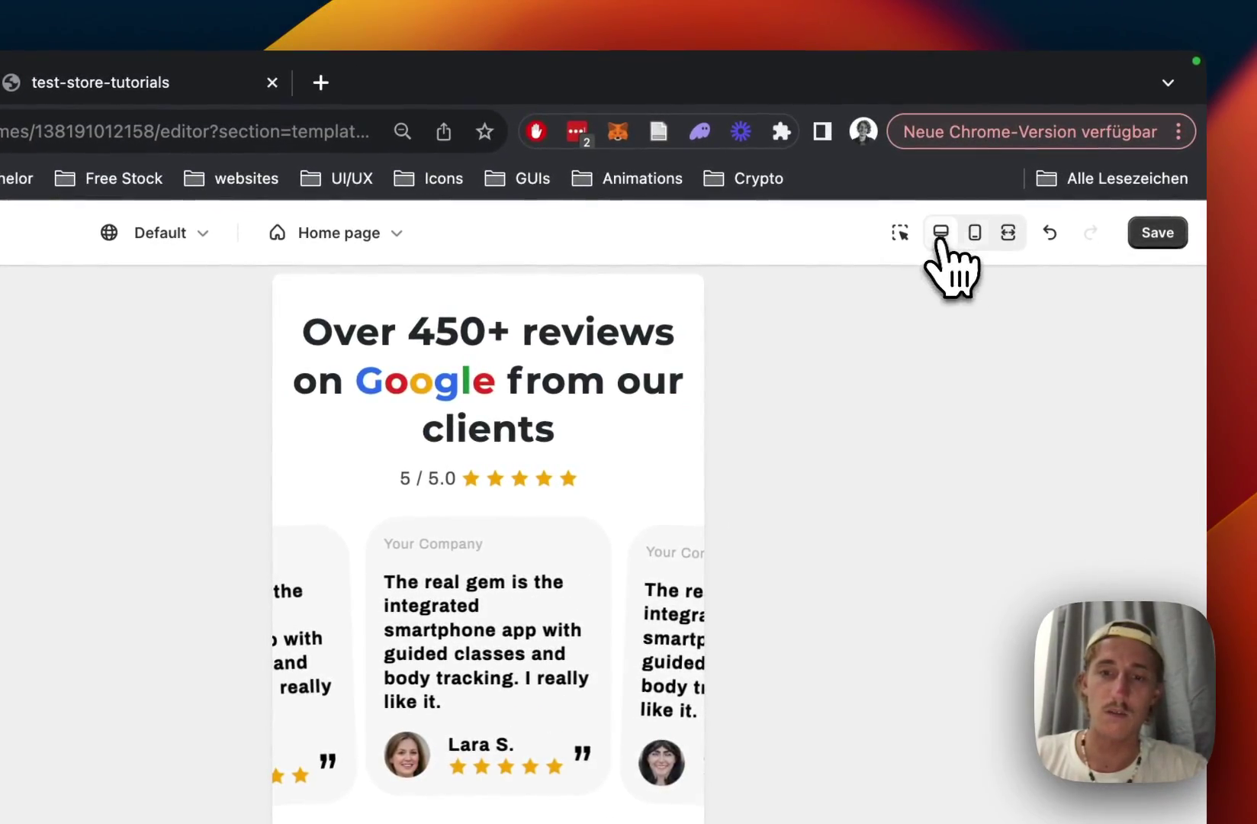
{"action": "left_click", "coordinate": [943, 231]}
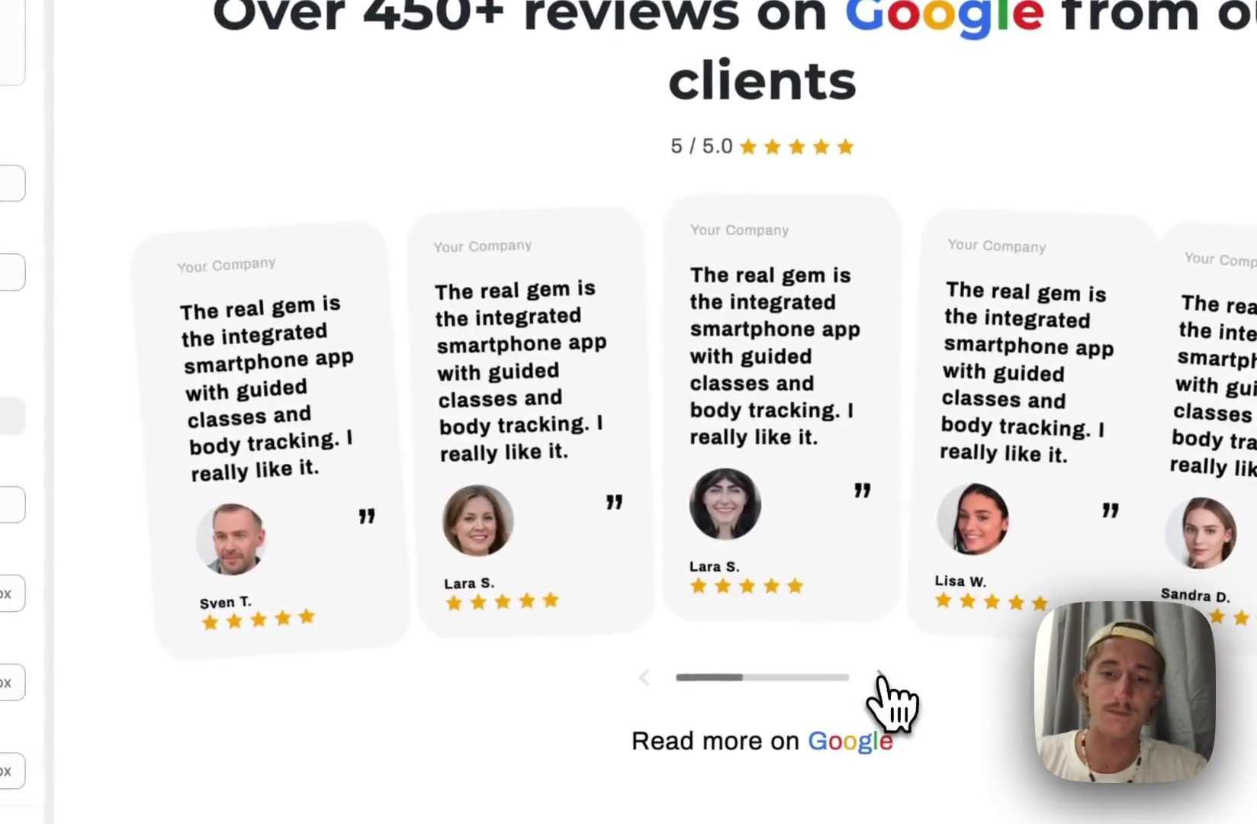
{"action": "left_click", "coordinate": [881, 677]}
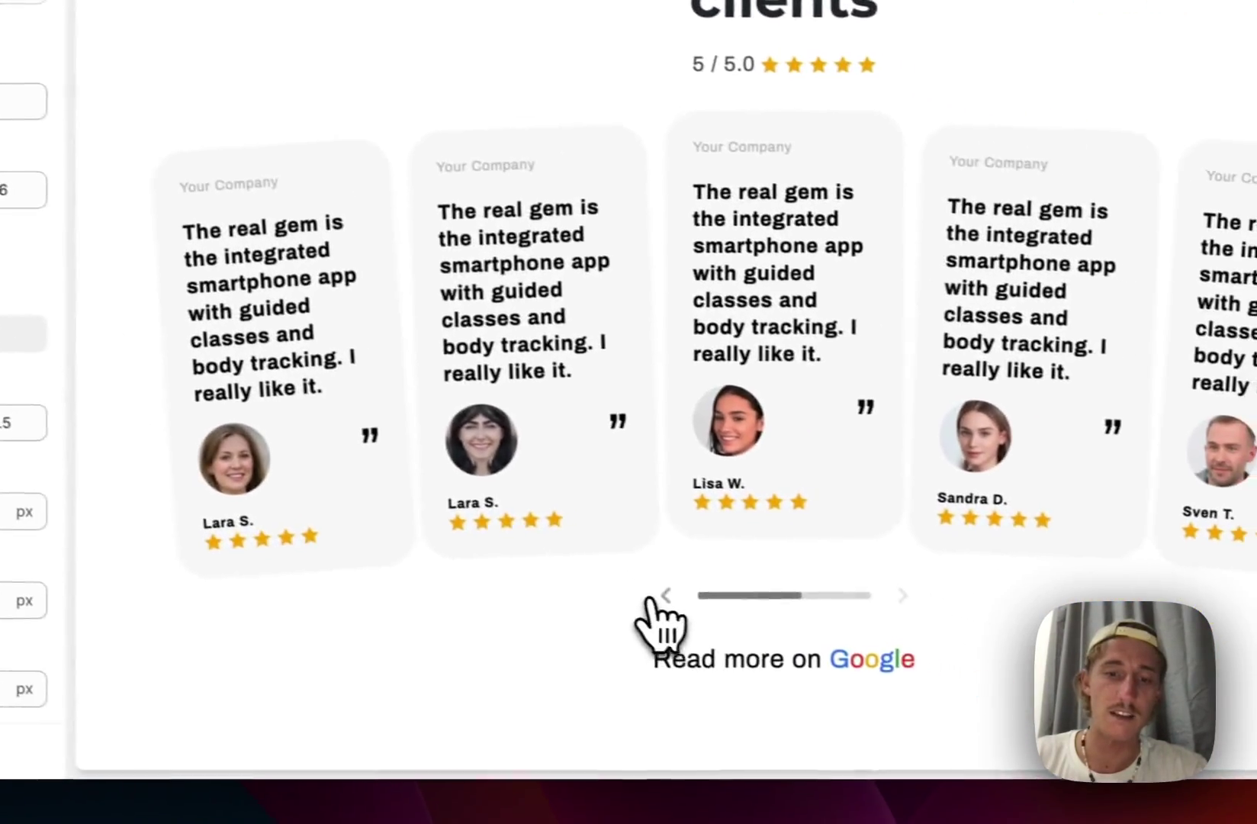
{"action": "left_click", "coordinate": [655, 598]}
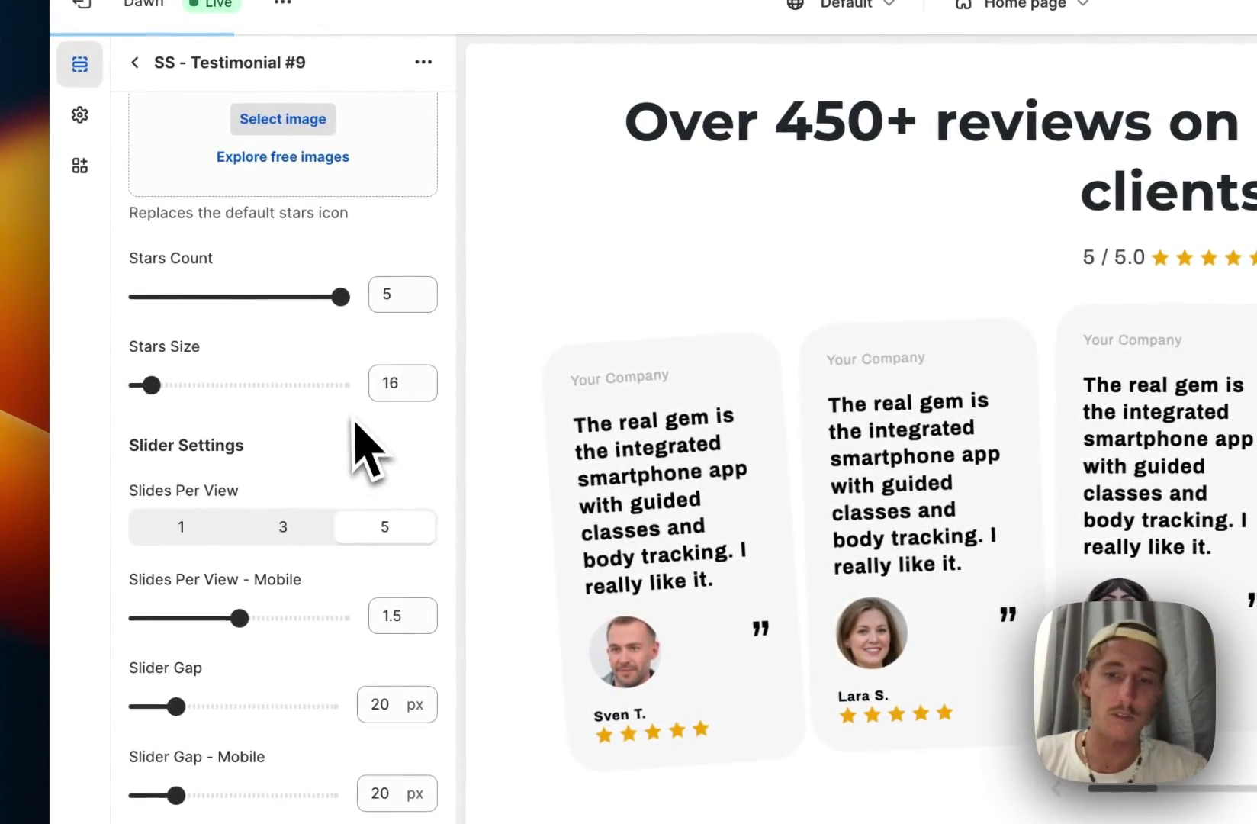
- Set the slider gap to 32 px and the progress bar width from 150 to 250 px
{"action": "scroll", "coordinate": [354, 422], "scroll_direction": "down", "scroll_amount": 3}
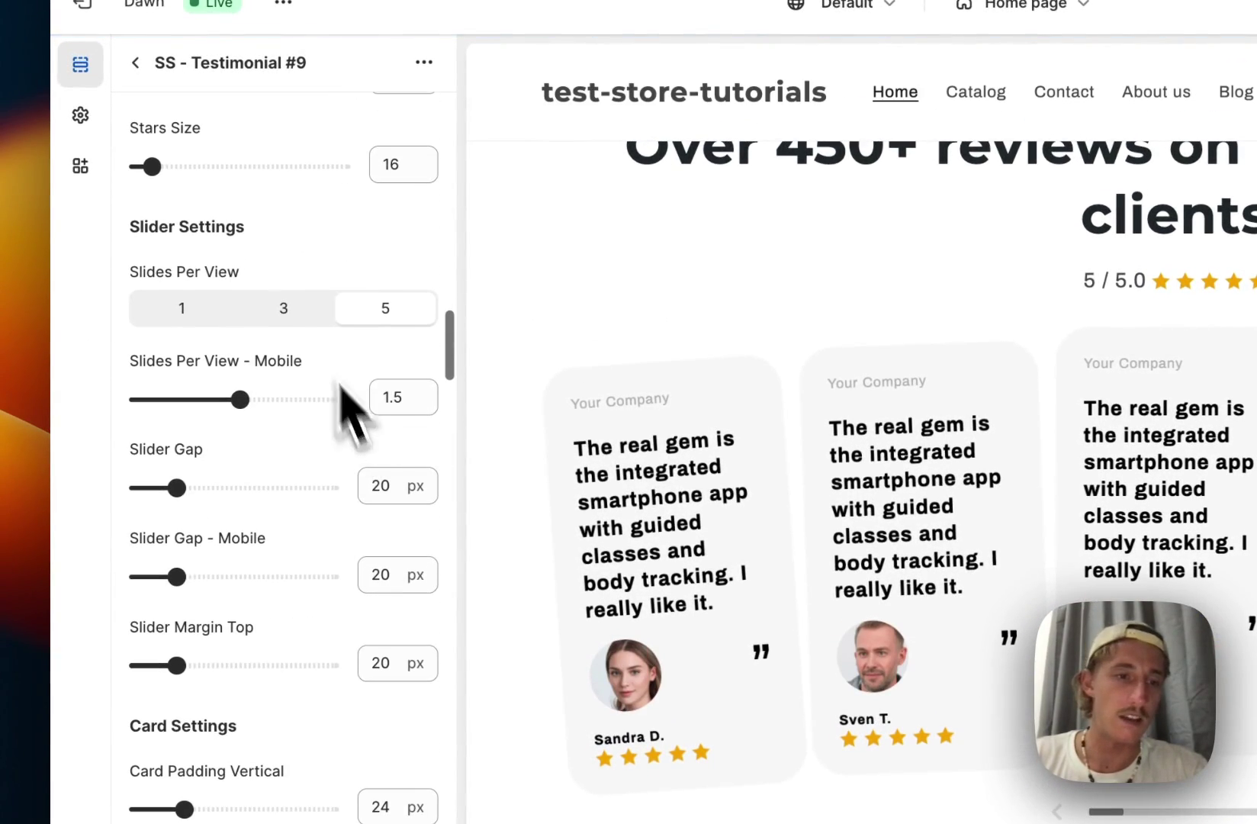
{"action": "scroll", "coordinate": [342, 387], "scroll_direction": "down", "scroll_amount": 3}
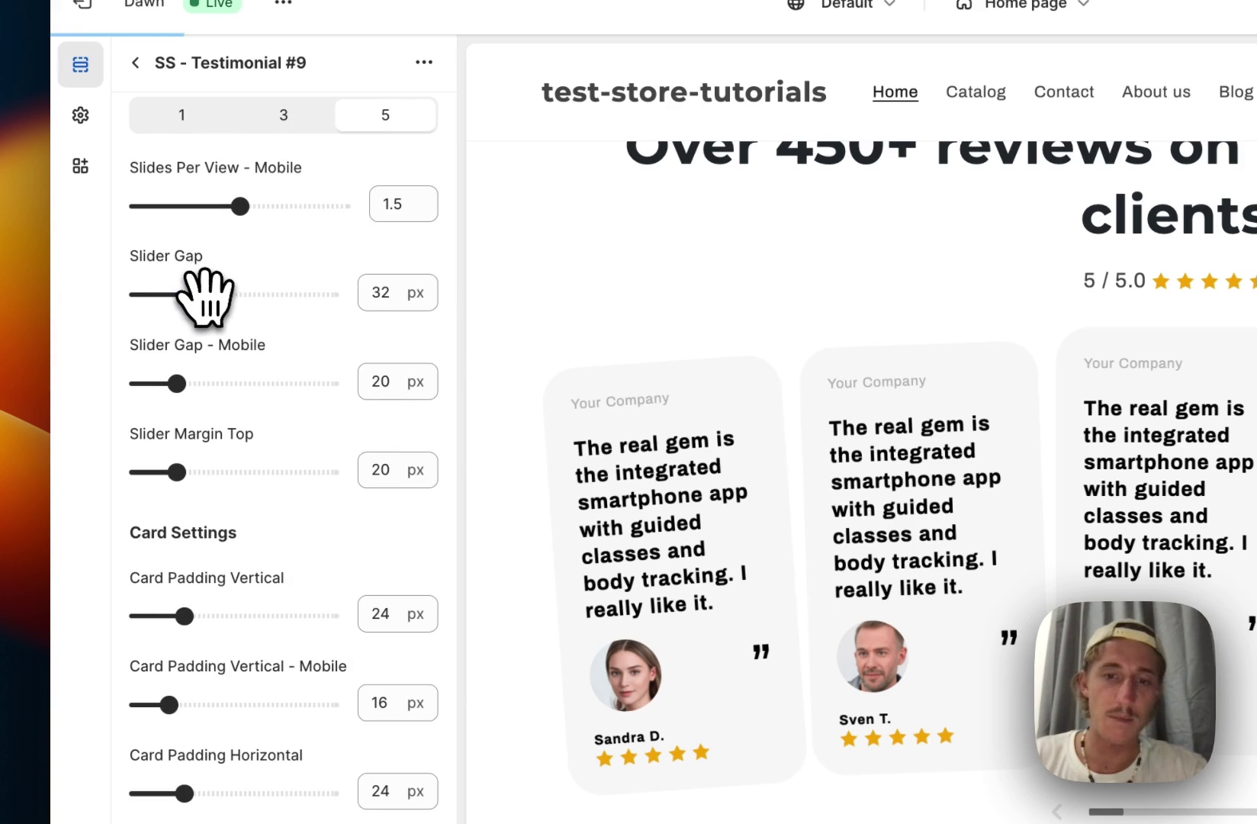
{"action": "scroll", "coordinate": [206, 300], "scroll_direction": "down", "scroll_amount": 5}
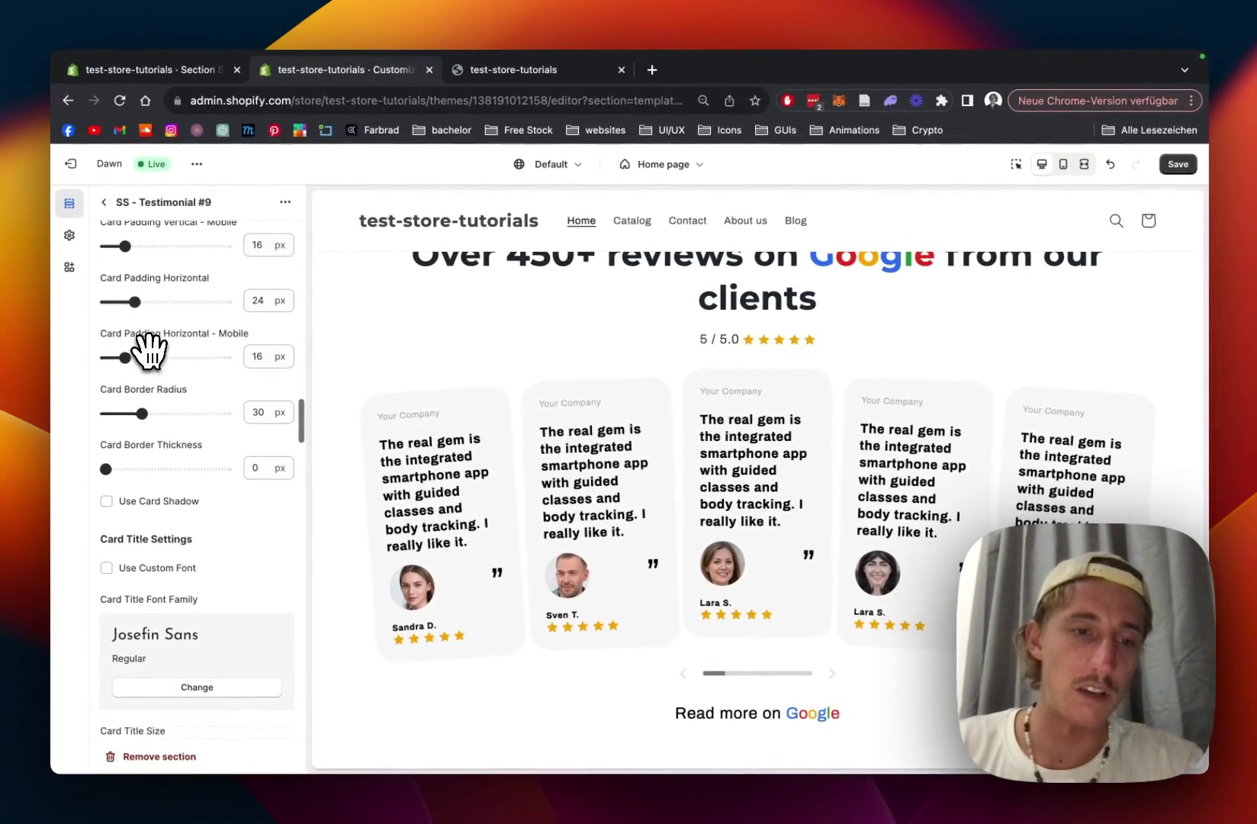
{"action": "scroll", "coordinate": [149, 349], "scroll_direction": "down", "scroll_amount": 5}
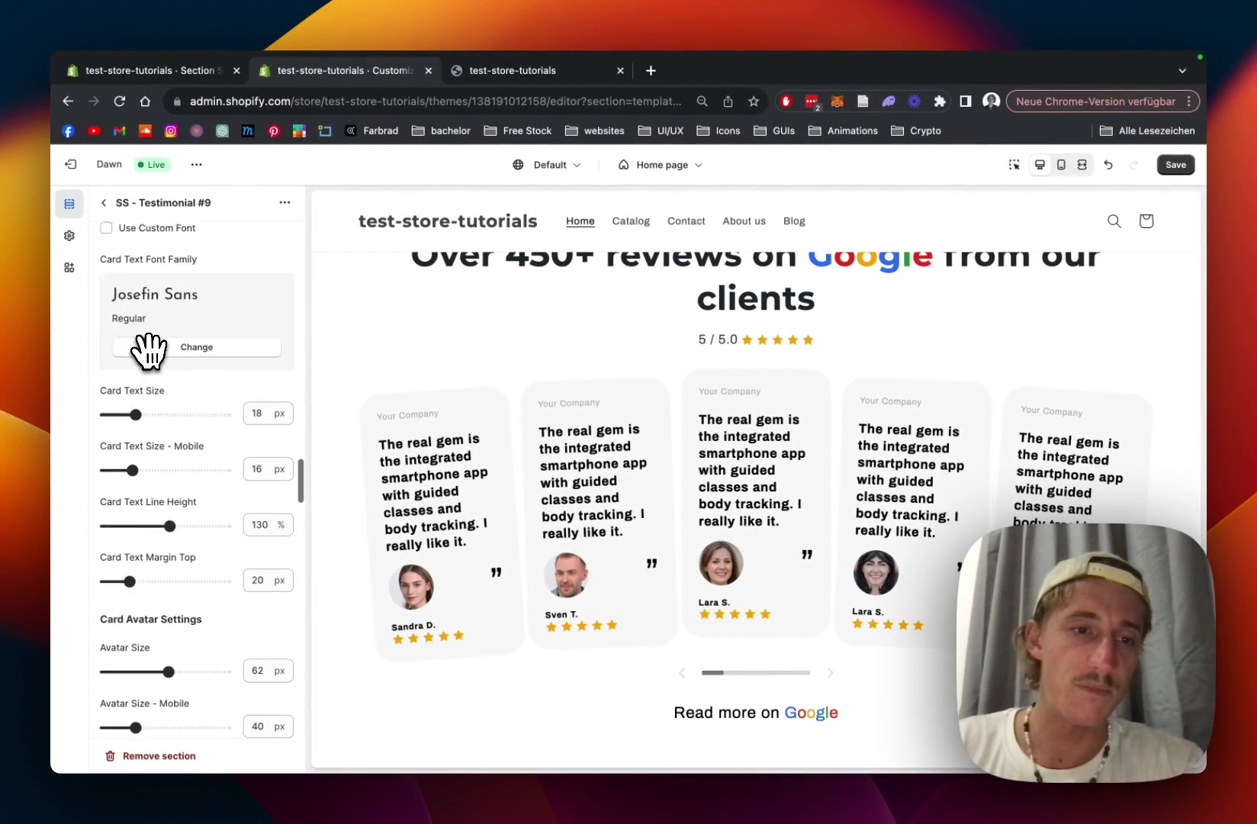
{"action": "scroll", "coordinate": [149, 349], "scroll_direction": "down", "scroll_amount": 10}
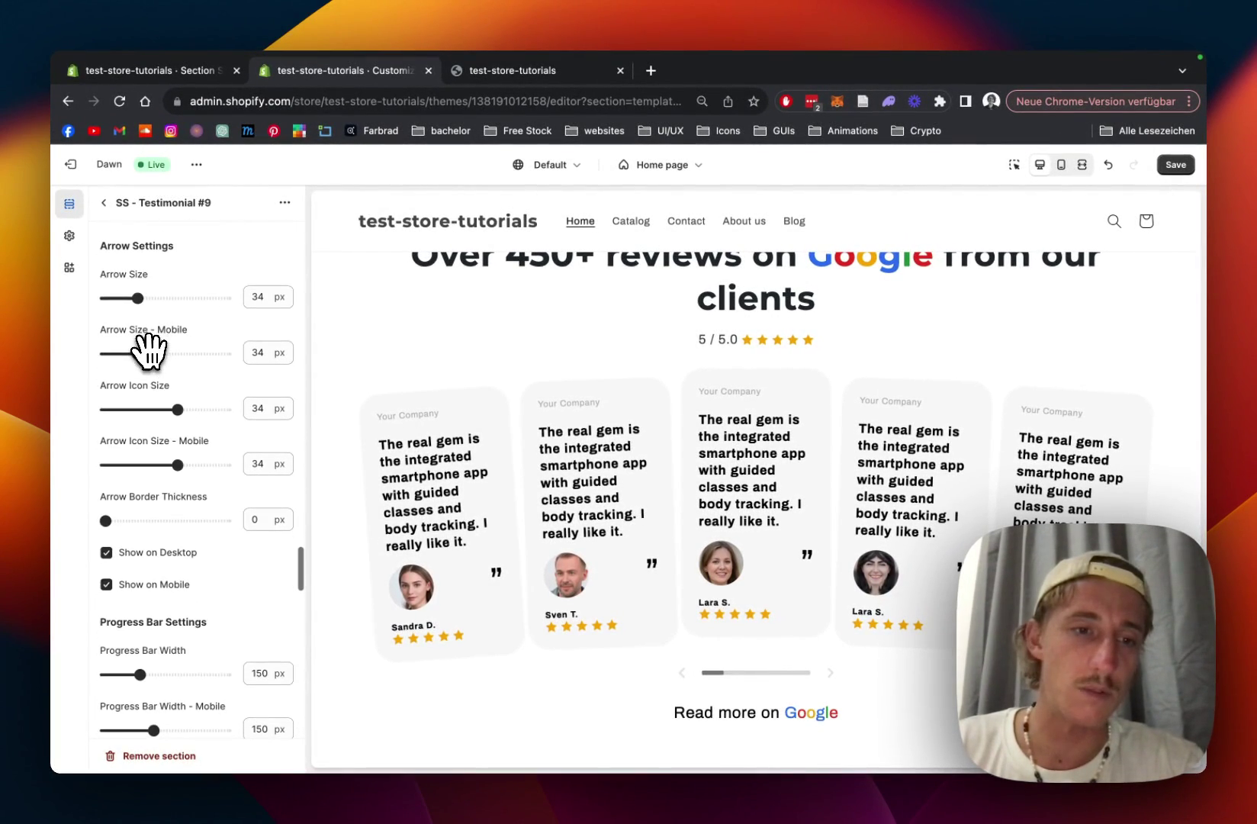
{"action": "scroll", "coordinate": [187, 395], "scroll_direction": "down", "scroll_amount": 4}
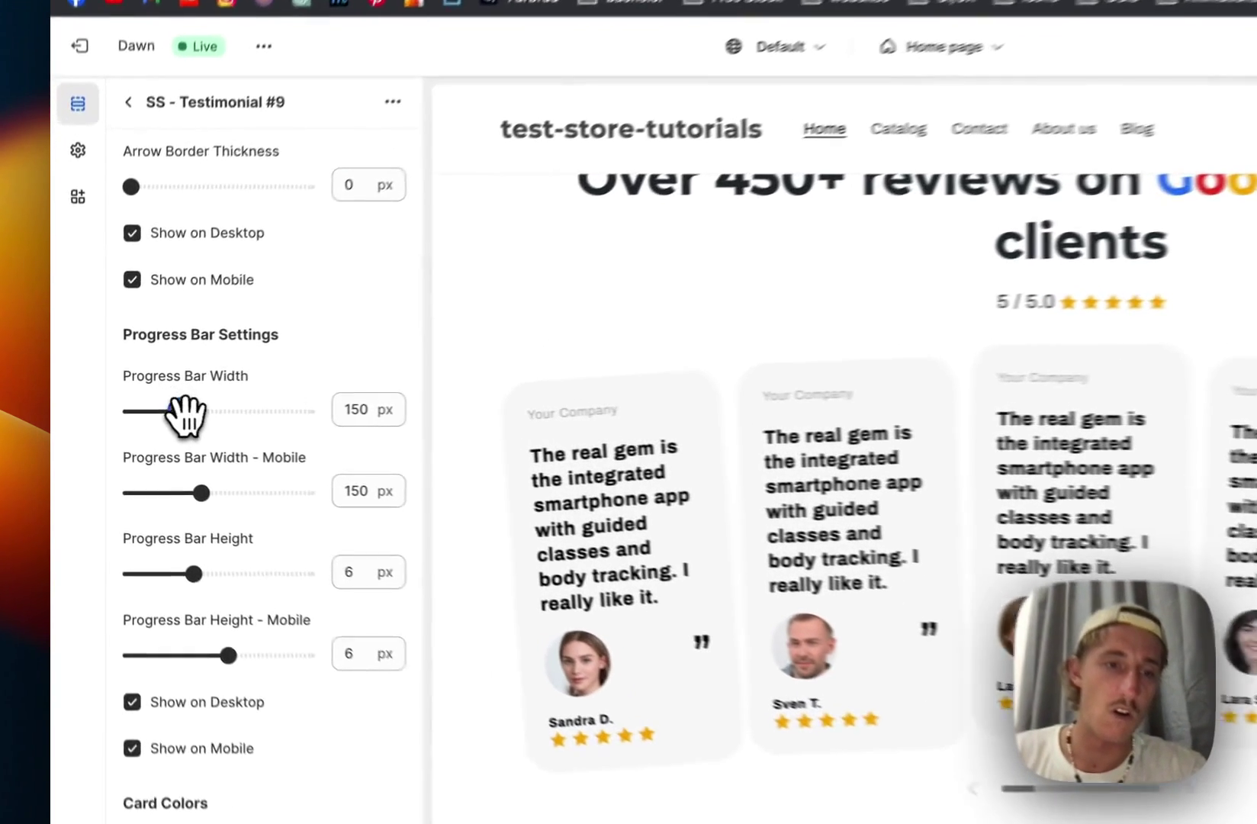
{"action": "left_click_drag", "start_coordinate": [140, 431], "coordinate": [175, 431]}
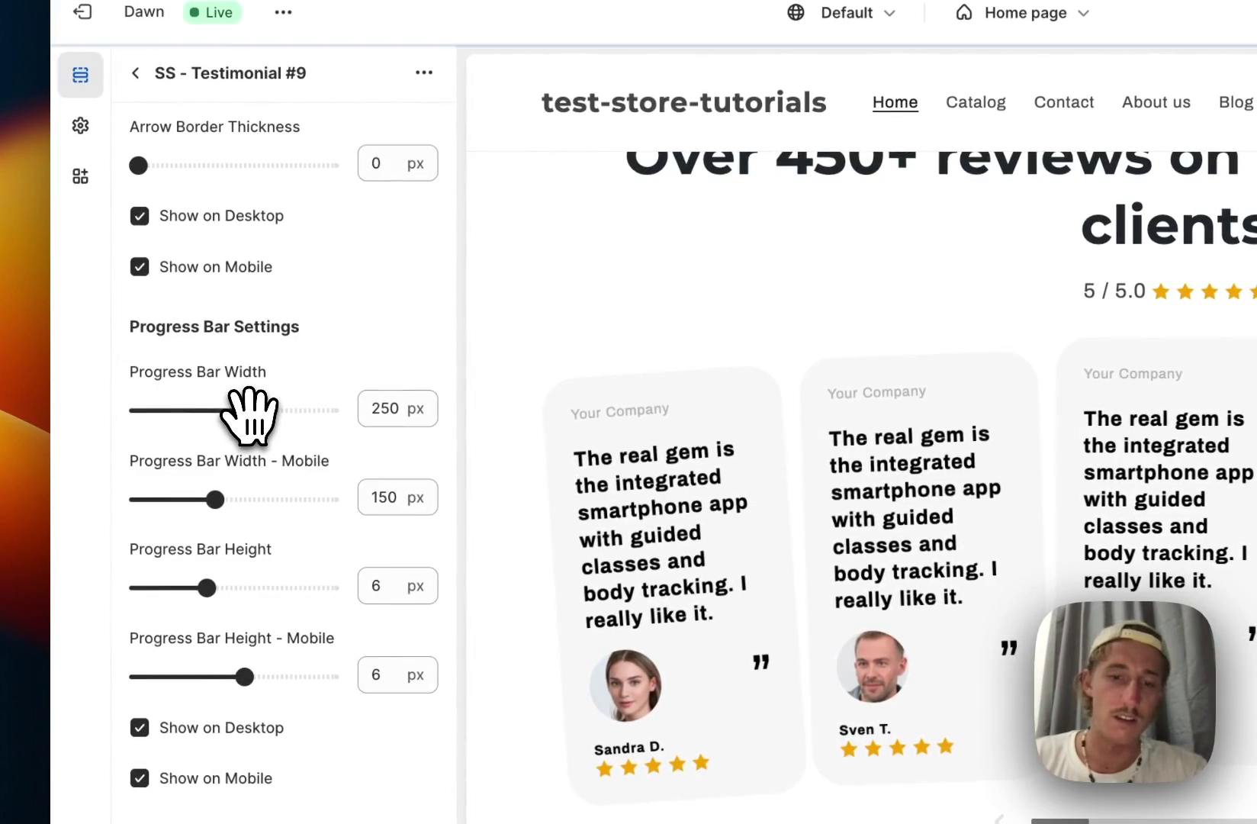
{"action": "scroll", "coordinate": [252, 412], "scroll_direction": "down", "scroll_amount": 5}
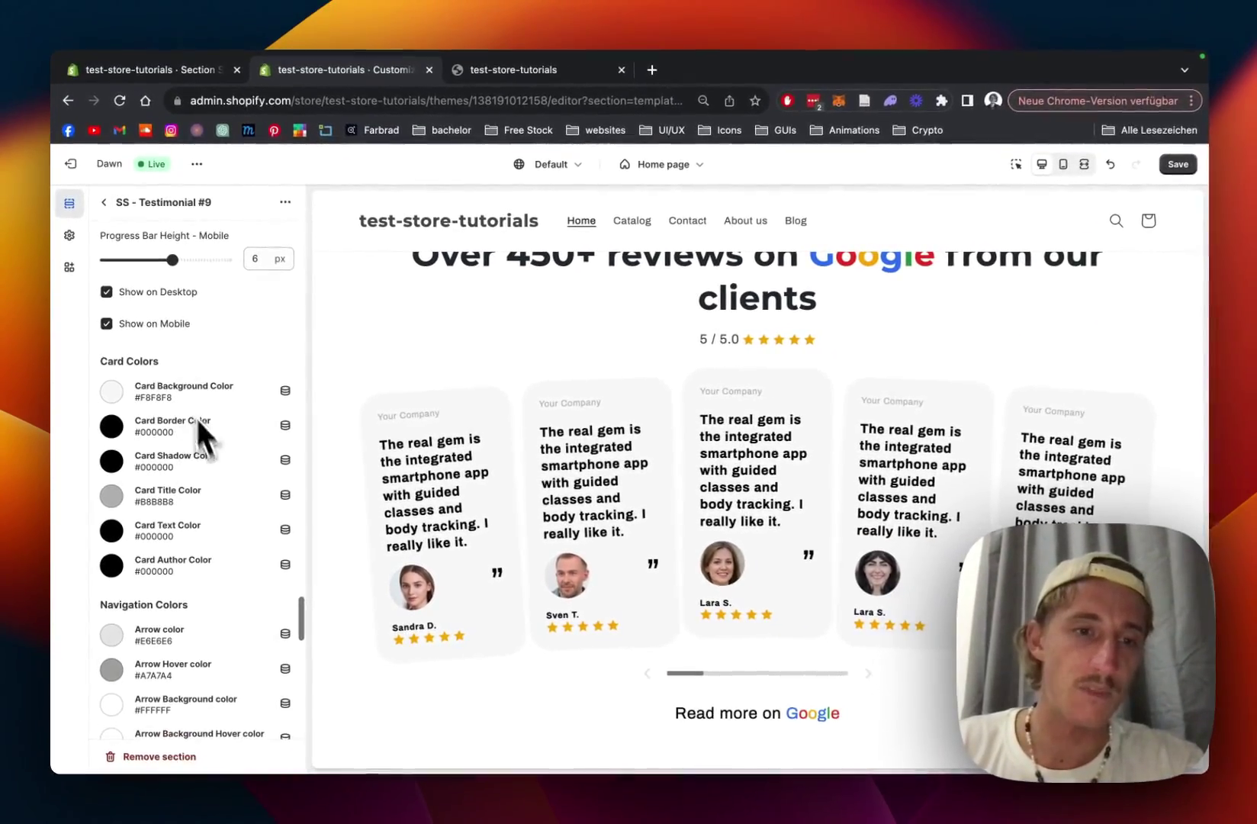
- Set the card background colour to #F3F3F3
{"action": "scroll", "coordinate": [214, 428], "scroll_direction": "down", "scroll_amount": 1}
{"action": "left_click", "coordinate": [113, 309]}
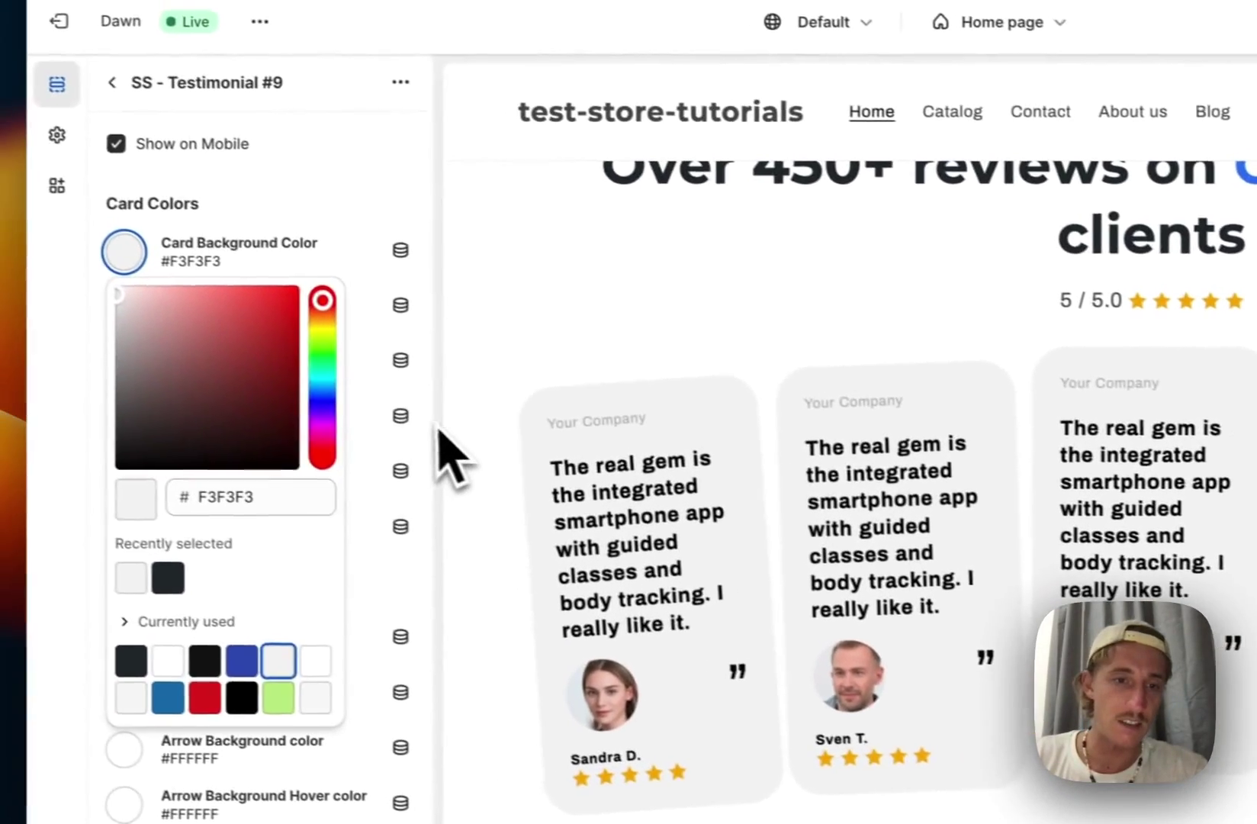
{"action": "left_click", "coordinate": [449, 381]}
- Try green #BFEA88 default stars, then undo back to the original yellow
{"action": "scroll", "coordinate": [456, 379], "scroll_direction": "down", "scroll_amount": 5}
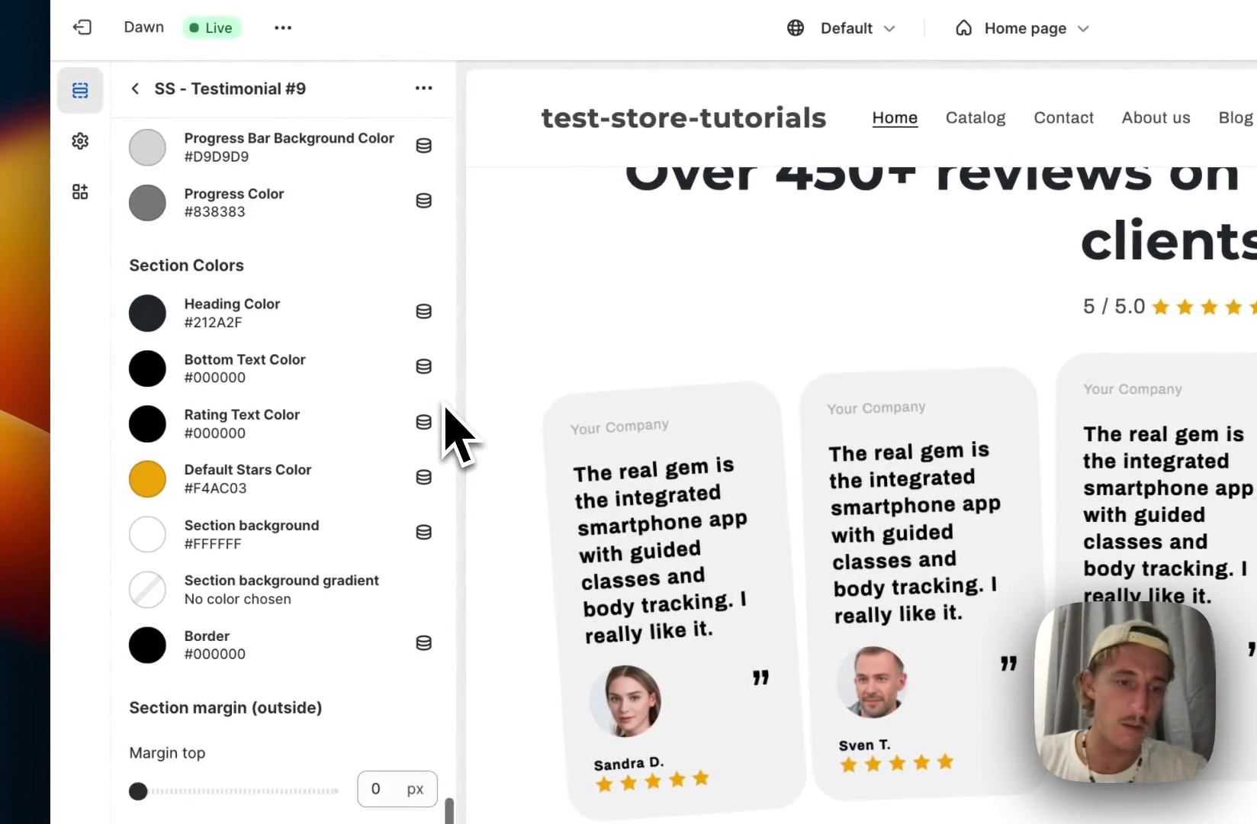
{"action": "left_click", "coordinate": [157, 643]}
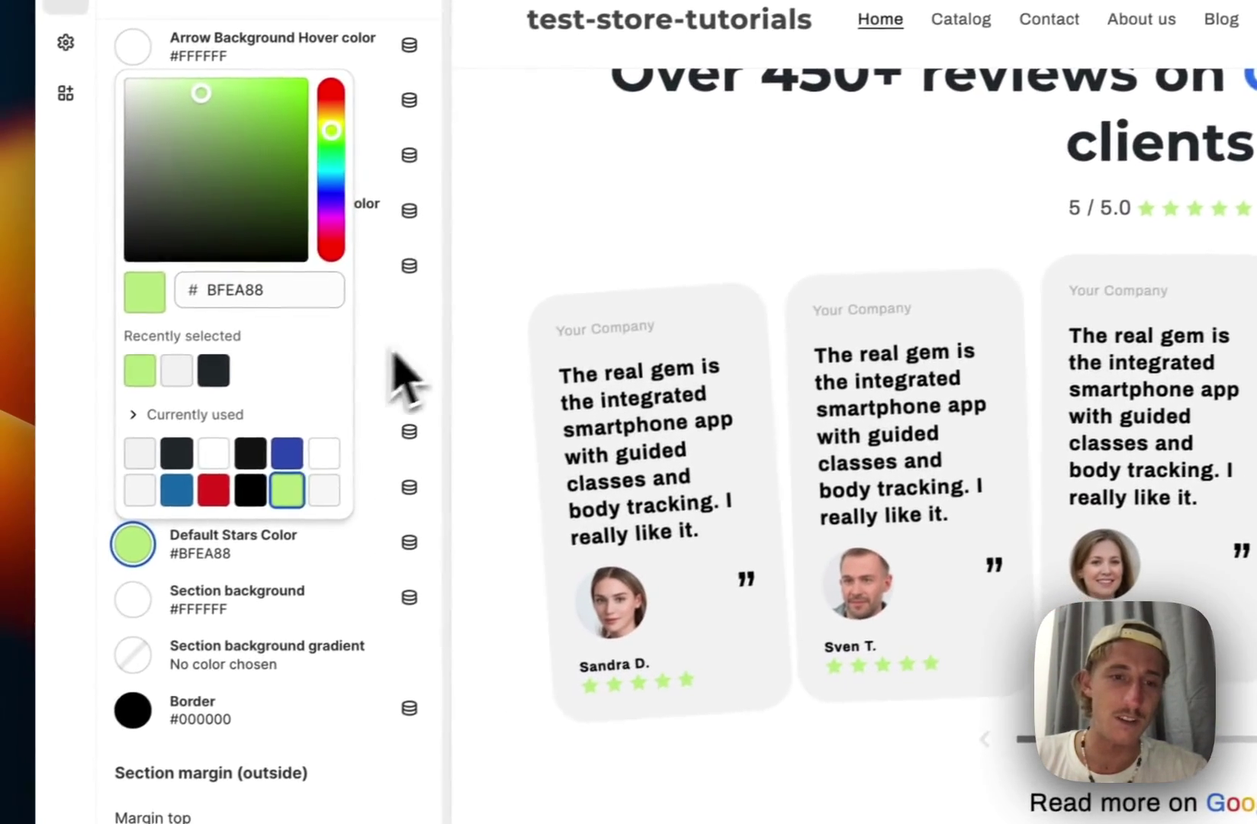
{"action": "left_click", "coordinate": [458, 430]}
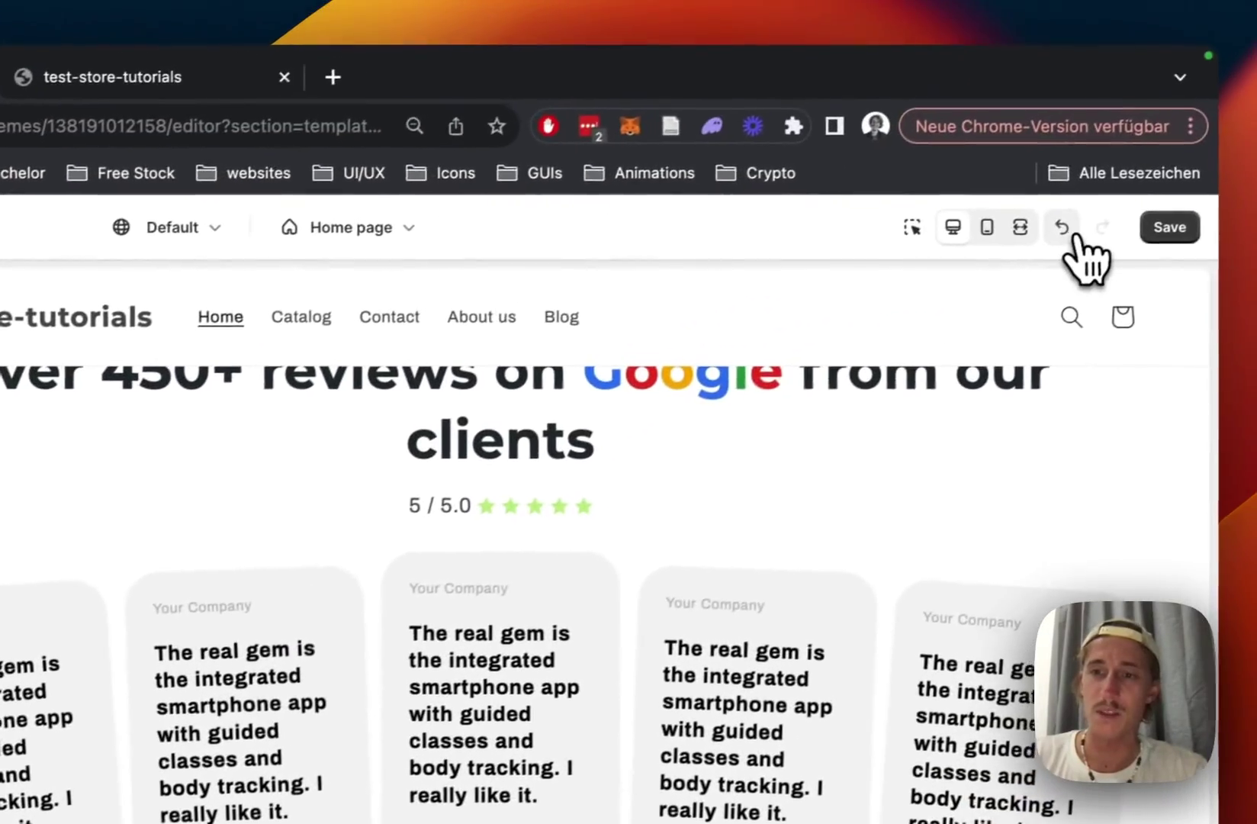
{"action": "left_click", "coordinate": [1059, 233]}
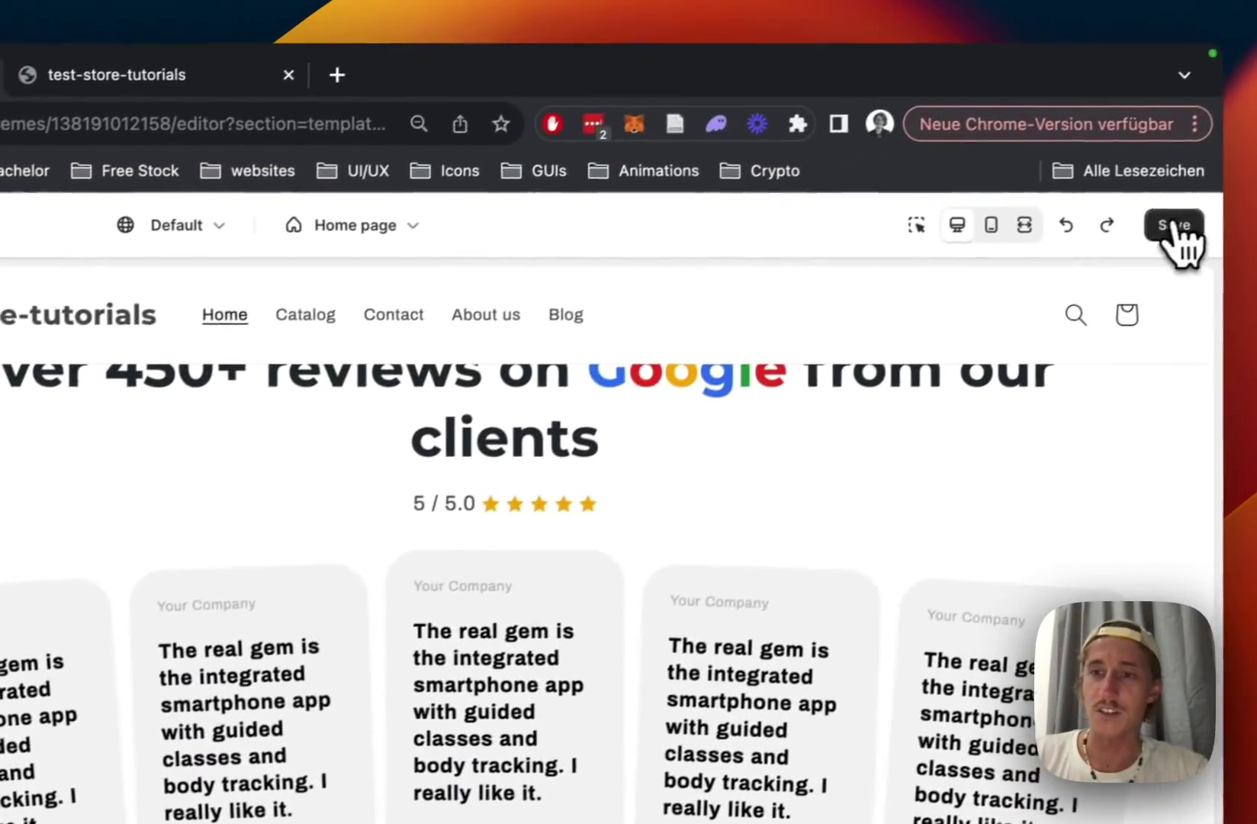
- Save the theme edits and scroll the live storefront down to the Google reviews section
{"action": "left_click", "coordinate": [1179, 238]}
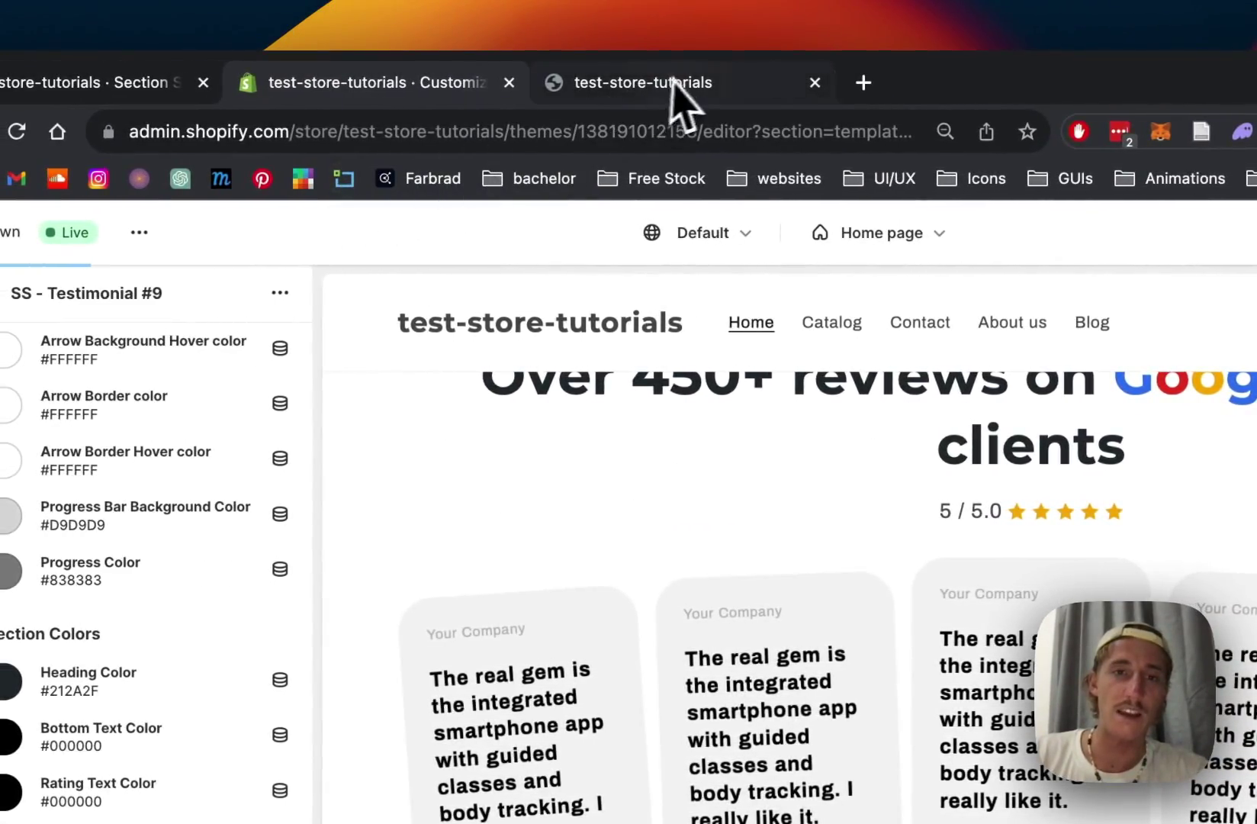
{"action": "left_click", "coordinate": [672, 83]}
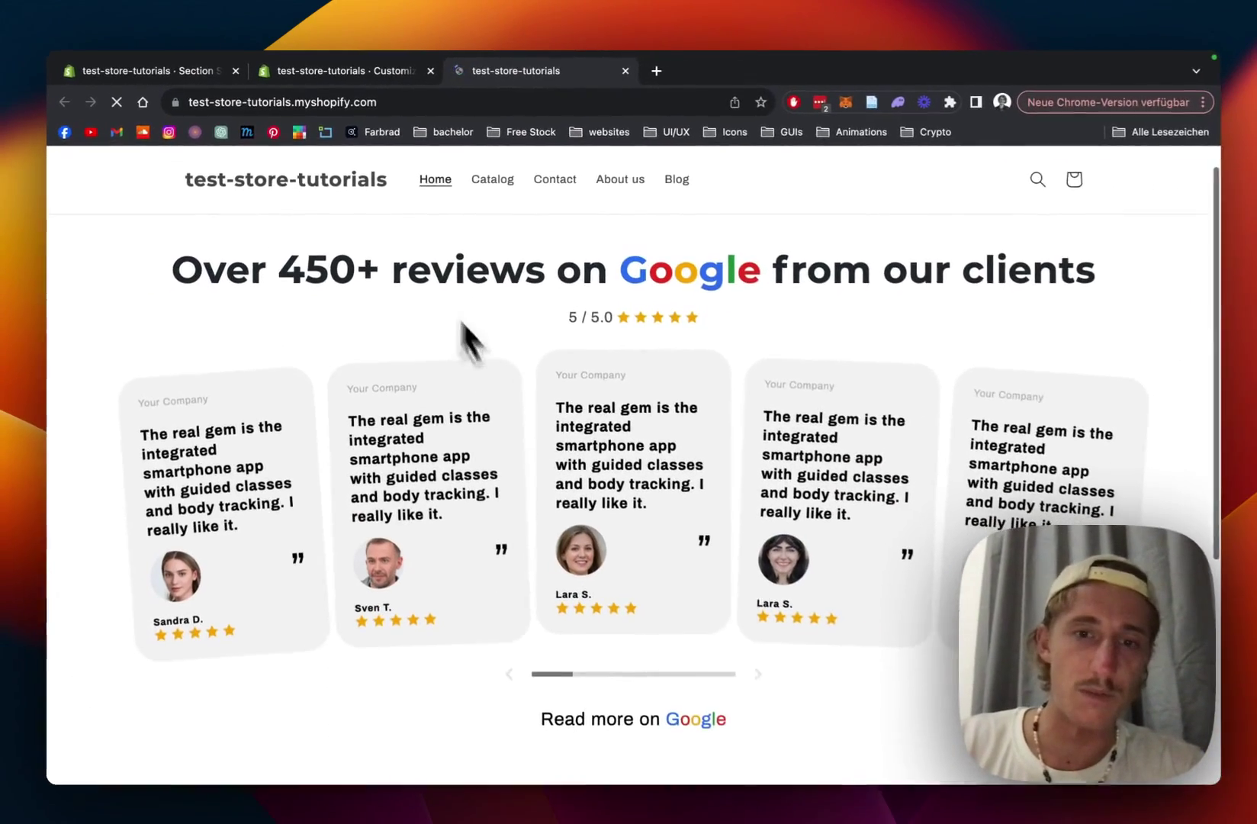
{"action": "scroll", "coordinate": [393, 231], "scroll_direction": "down", "scroll_amount": 1}
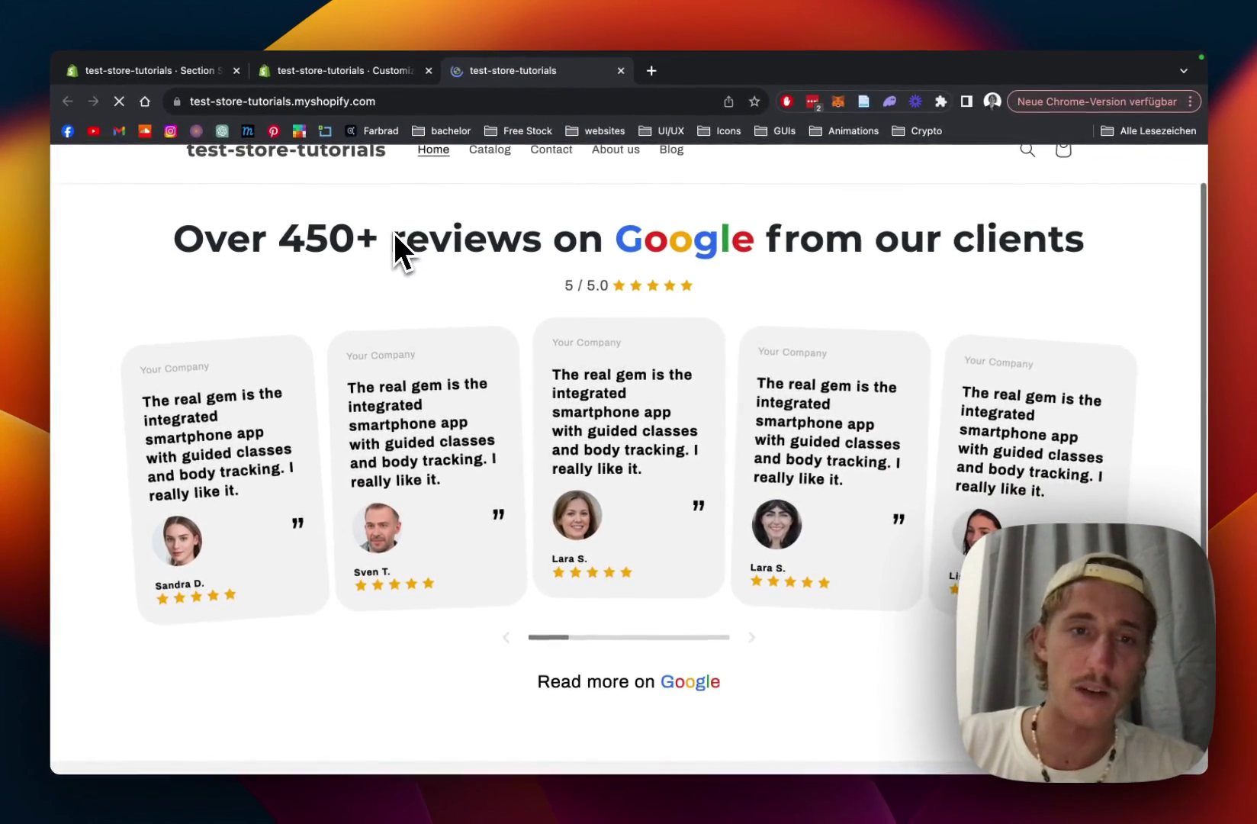
{"action": "scroll", "coordinate": [379, 243], "scroll_direction": "up", "scroll_amount": 1}
{"action": "scroll", "coordinate": [331, 280], "scroll_direction": "down", "scroll_amount": 1}
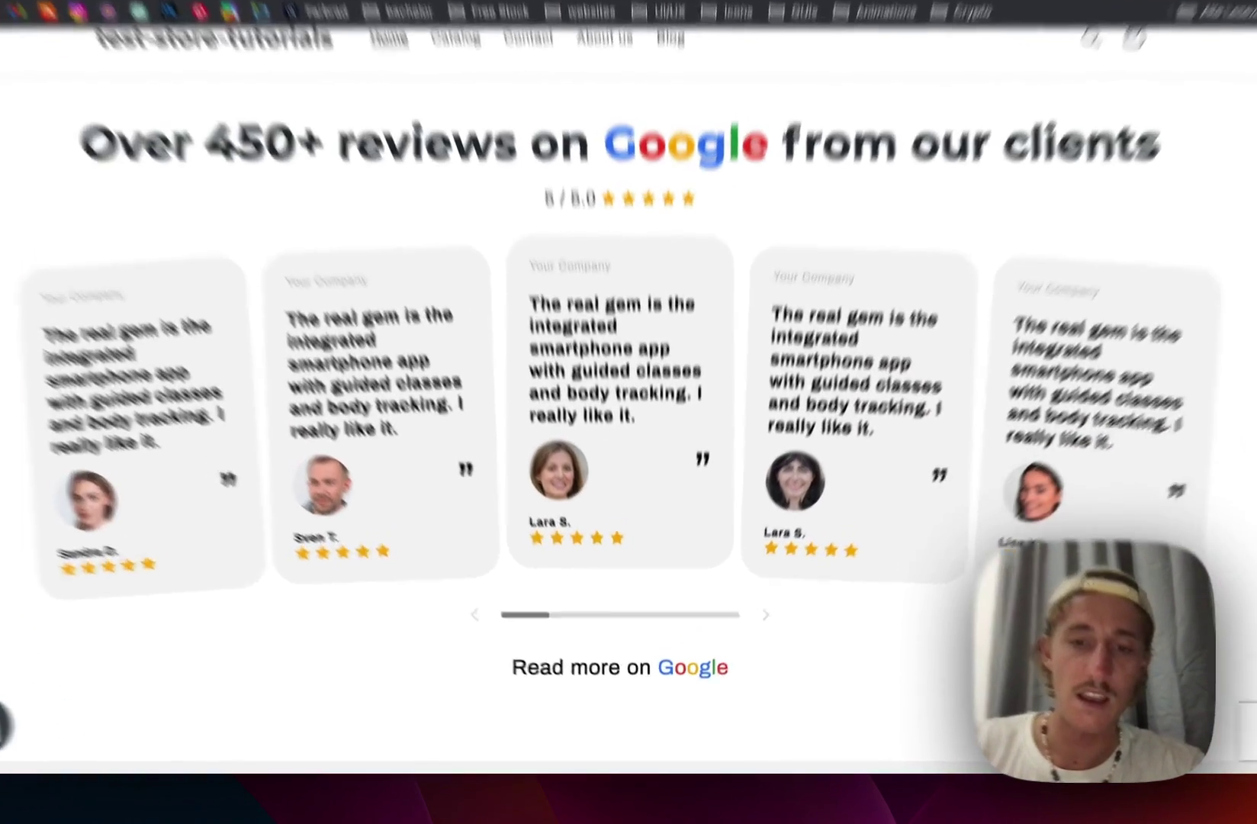
- Page the 'Over 450+ reviews on Google' carousel forward to its last card, then back
{"action": "left_click", "coordinate": [765, 614]}
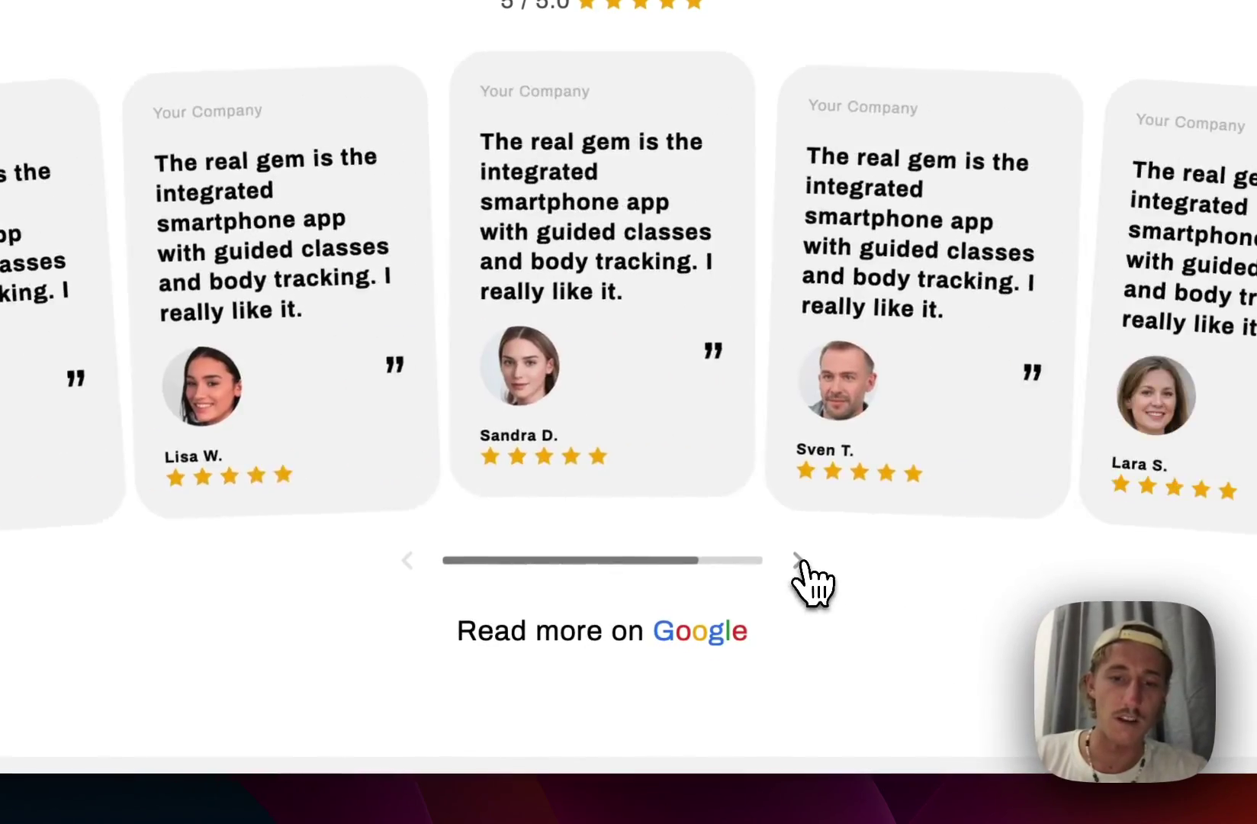
{"action": "left_click", "coordinate": [797, 564]}
{"action": "left_click", "coordinate": [409, 561]}
{"action": "left_click", "coordinate": [409, 562]}
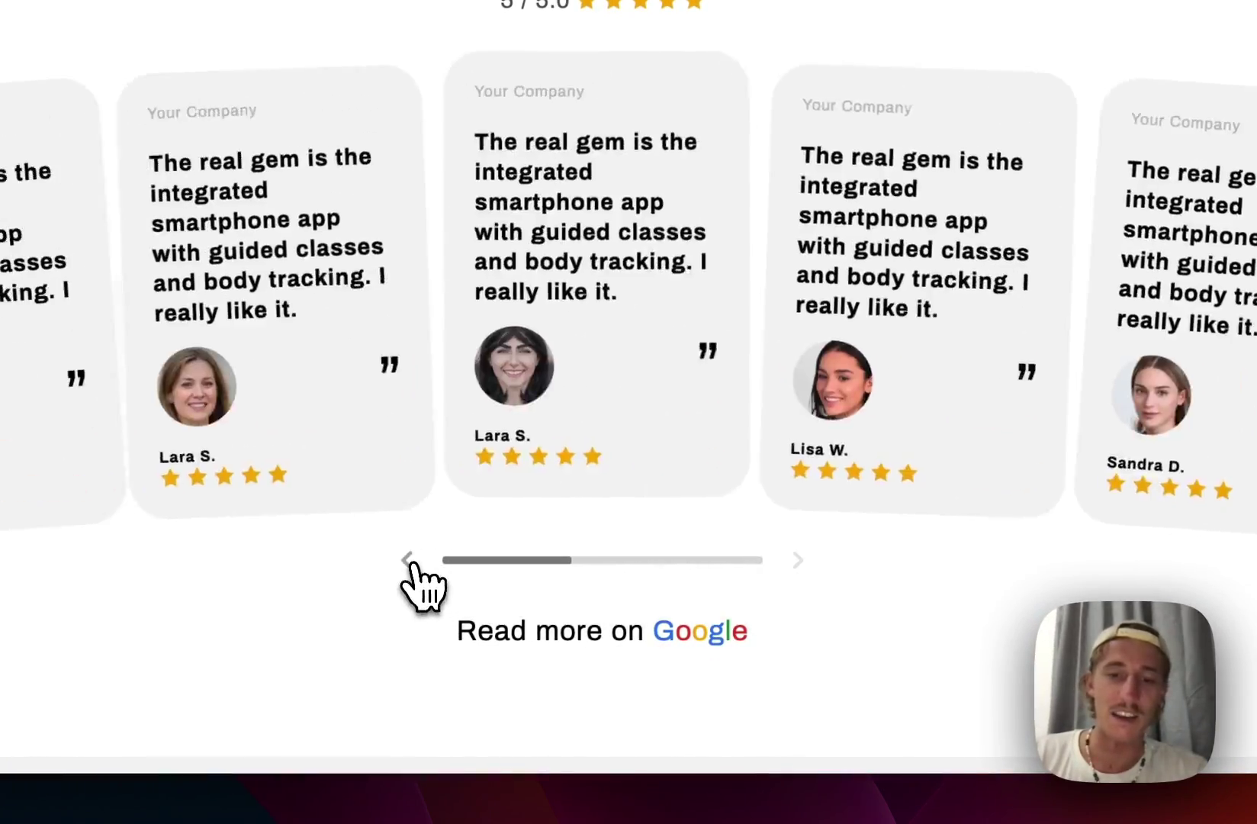